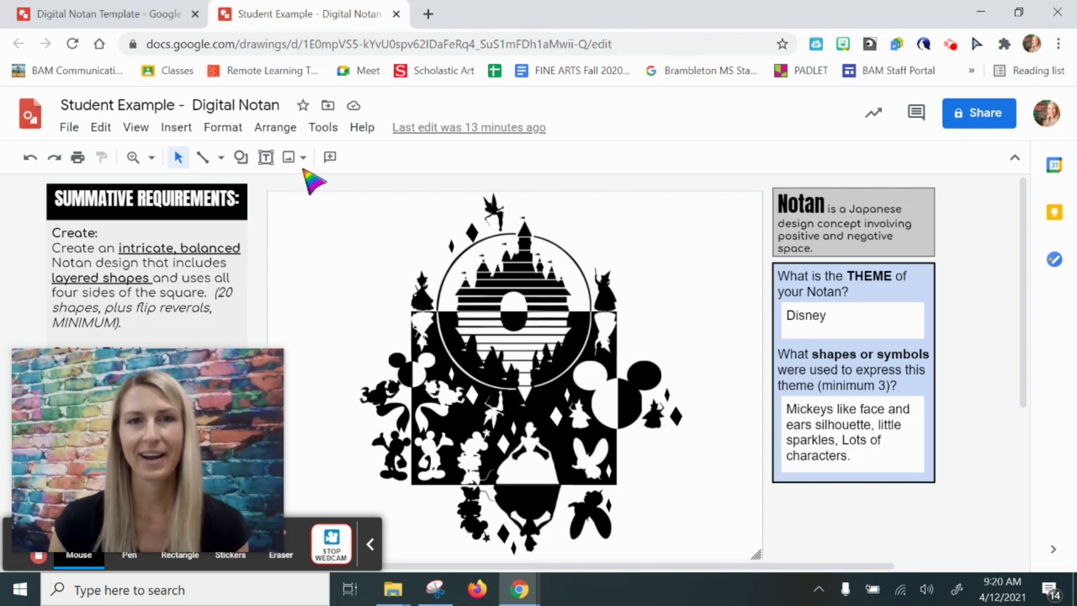
Step: Switch to the Digital Notan Template drawing with its OCEAN theme answers
click(112, 23)
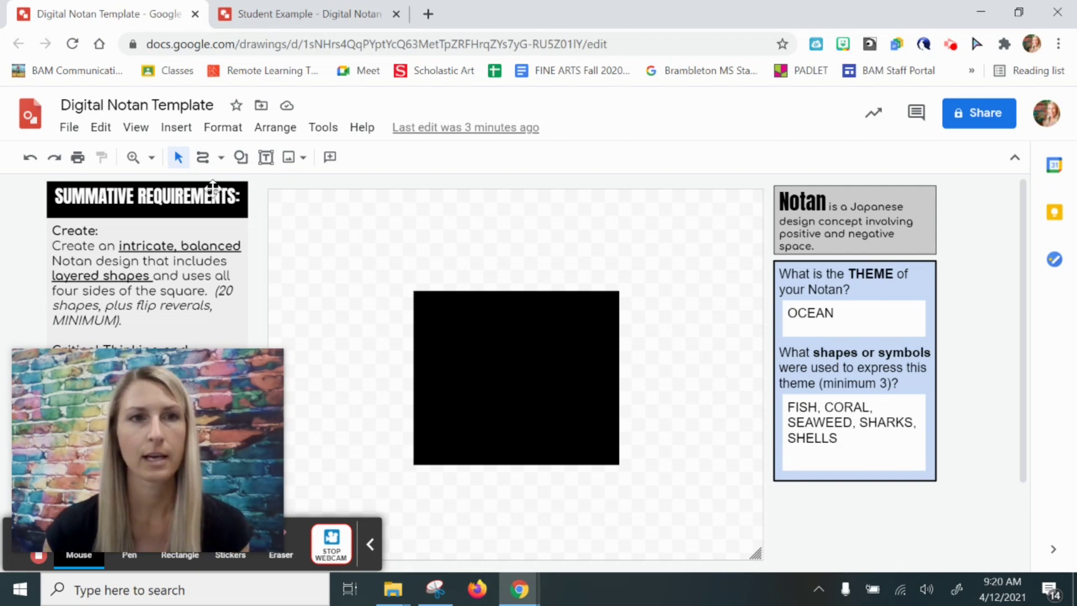
Step: Search the web for 'fish' images and pick the second fish photo
click(176, 127)
mouse_move(224, 169)
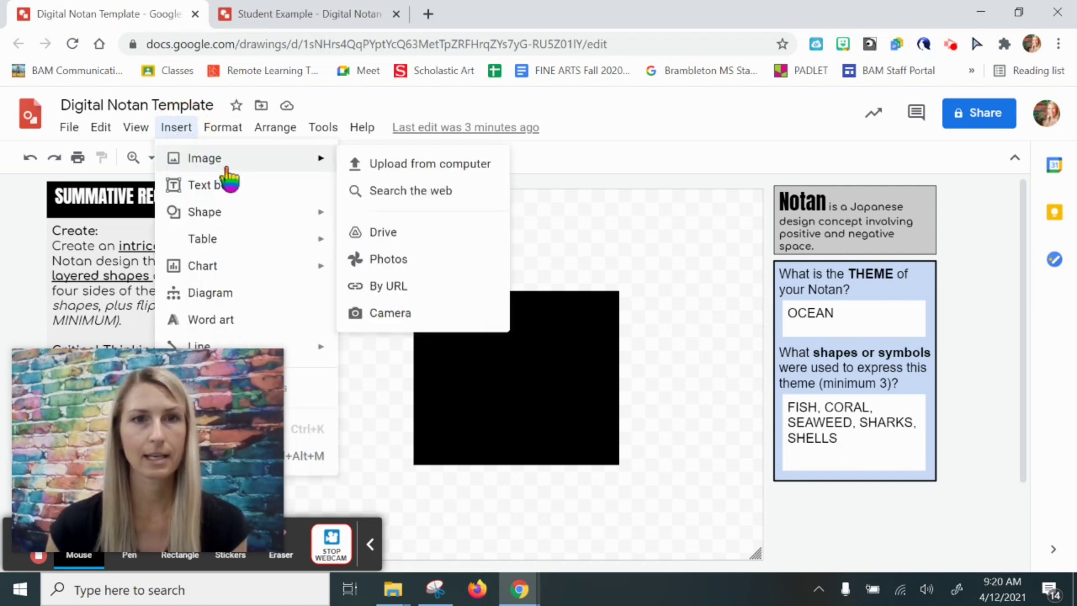
click(402, 193)
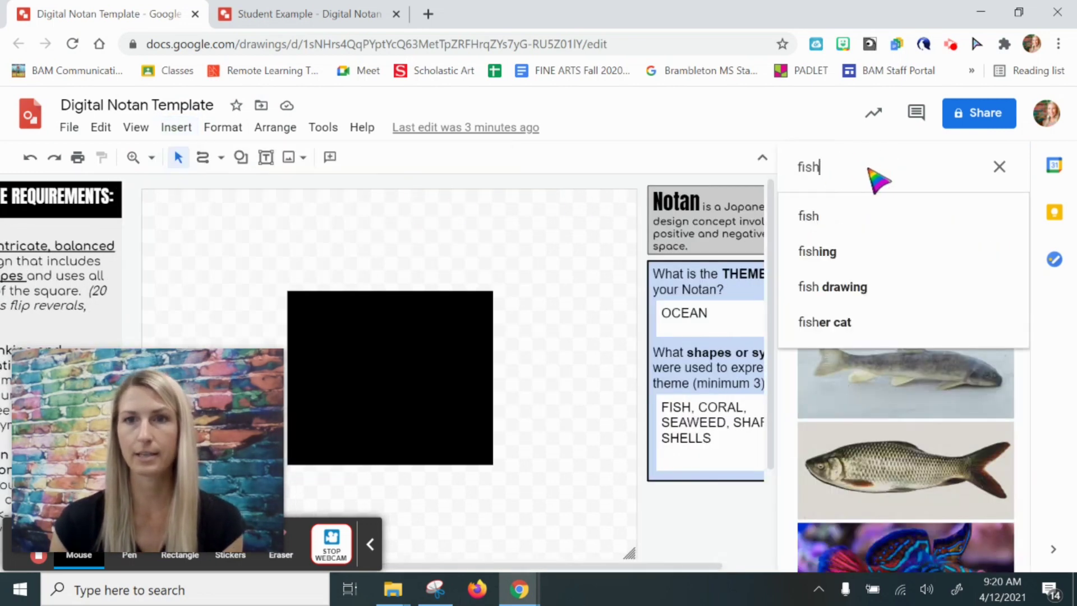
click(840, 223)
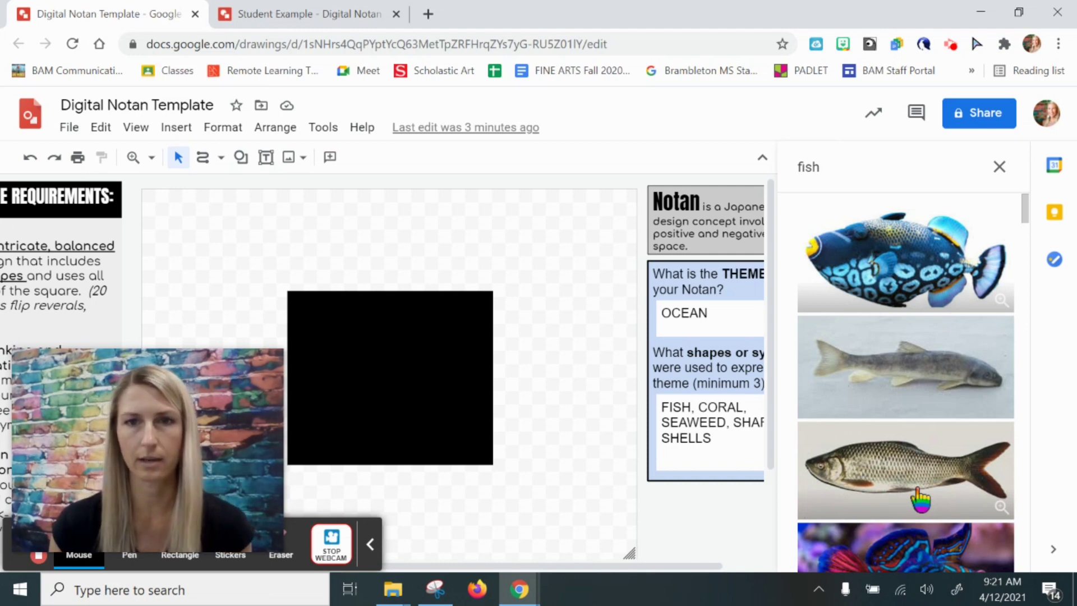
click(938, 400)
Step: Insert the fish-on-sand photo and enlarge it to cover most of the black square
click(987, 553)
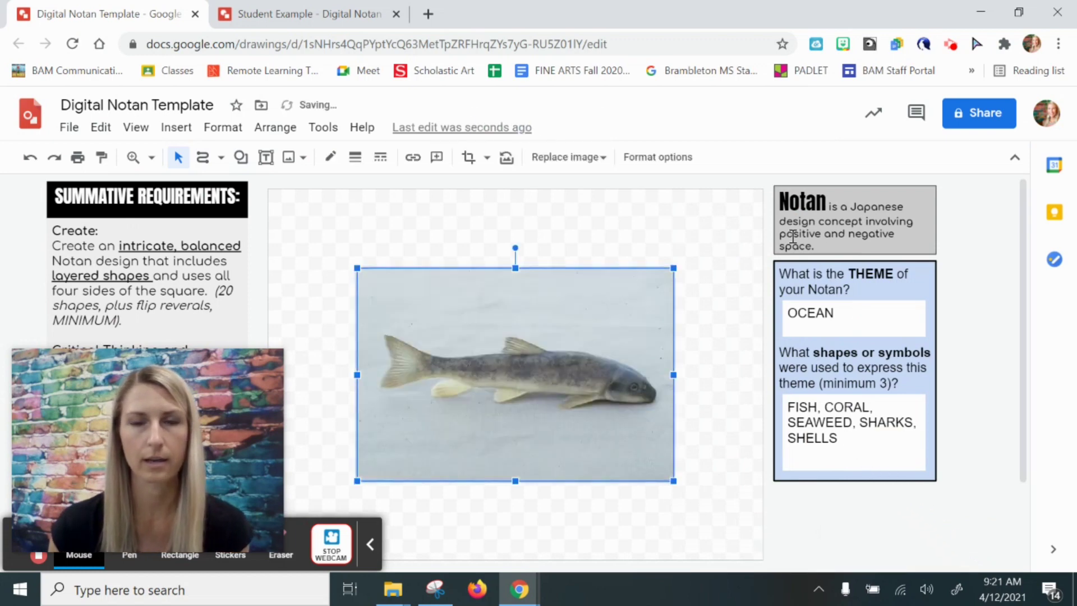
drag(674, 268, 639, 301)
drag(708, 233, 759, 200)
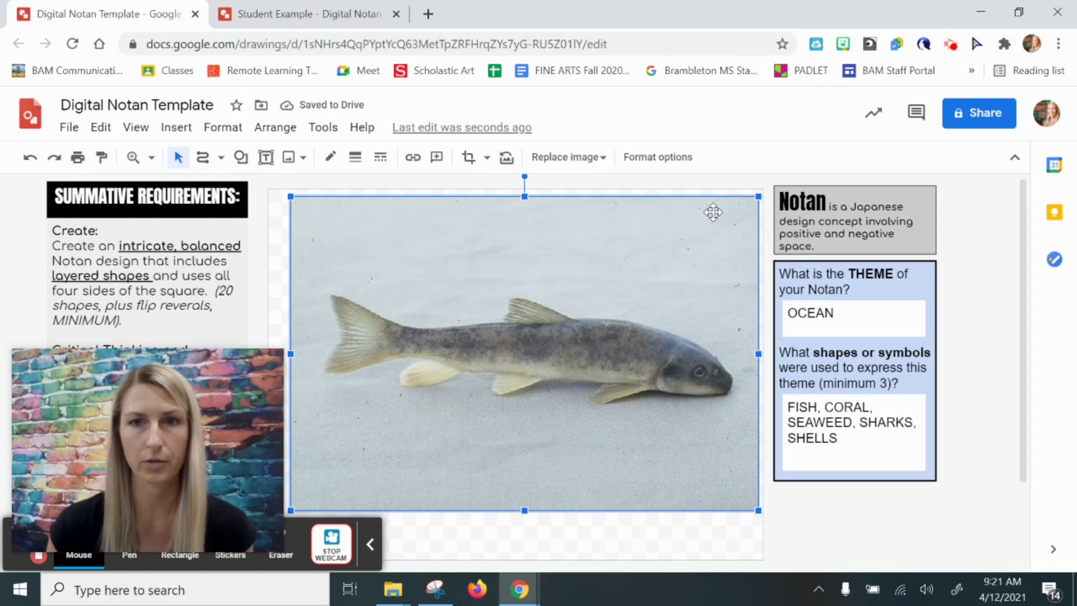
click(689, 552)
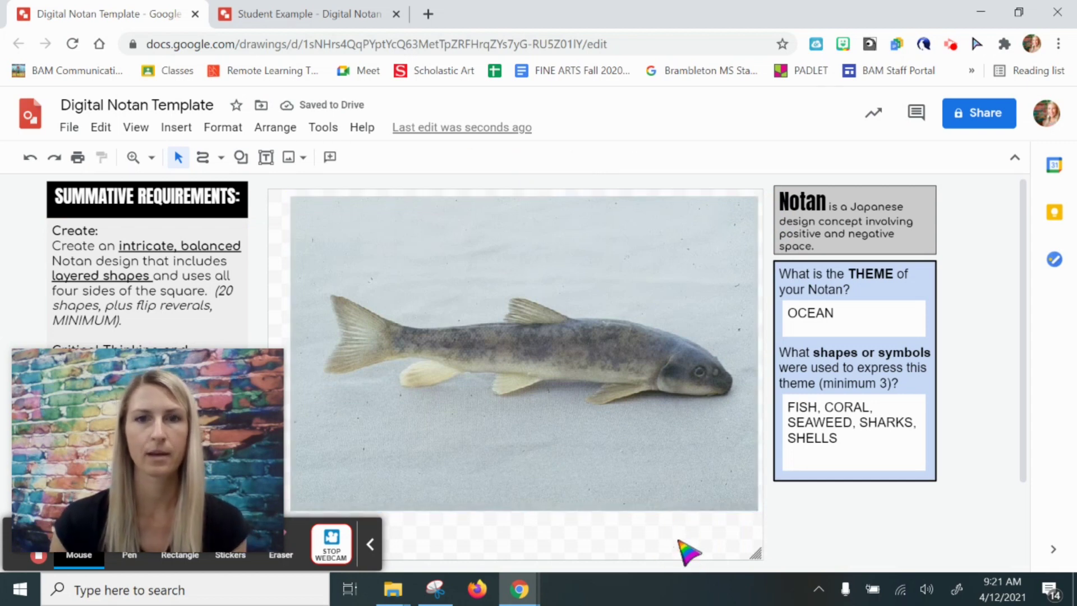
click(177, 129)
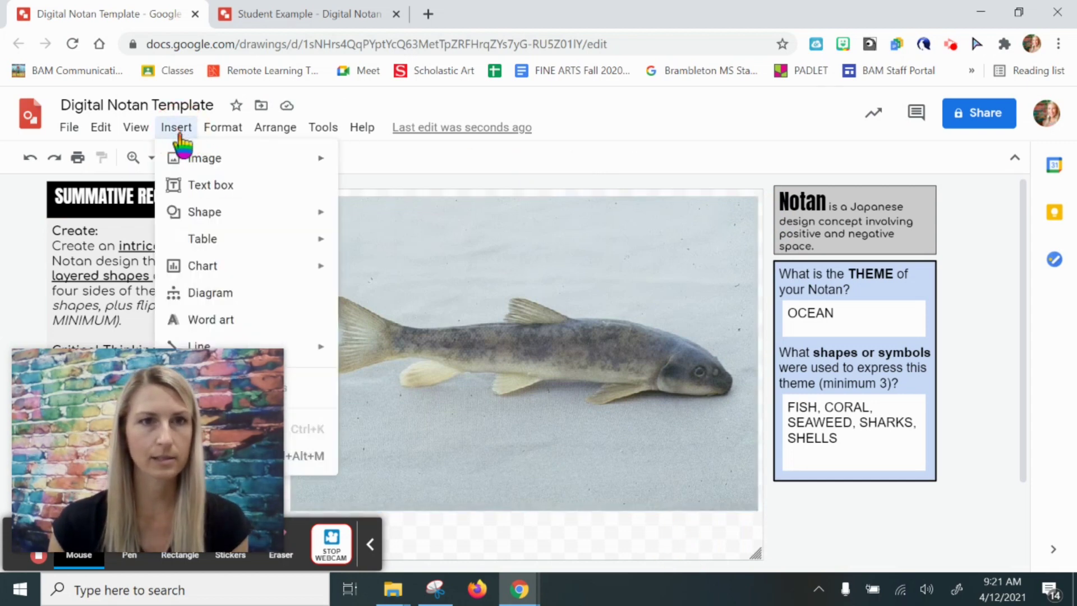
mouse_move(292, 348)
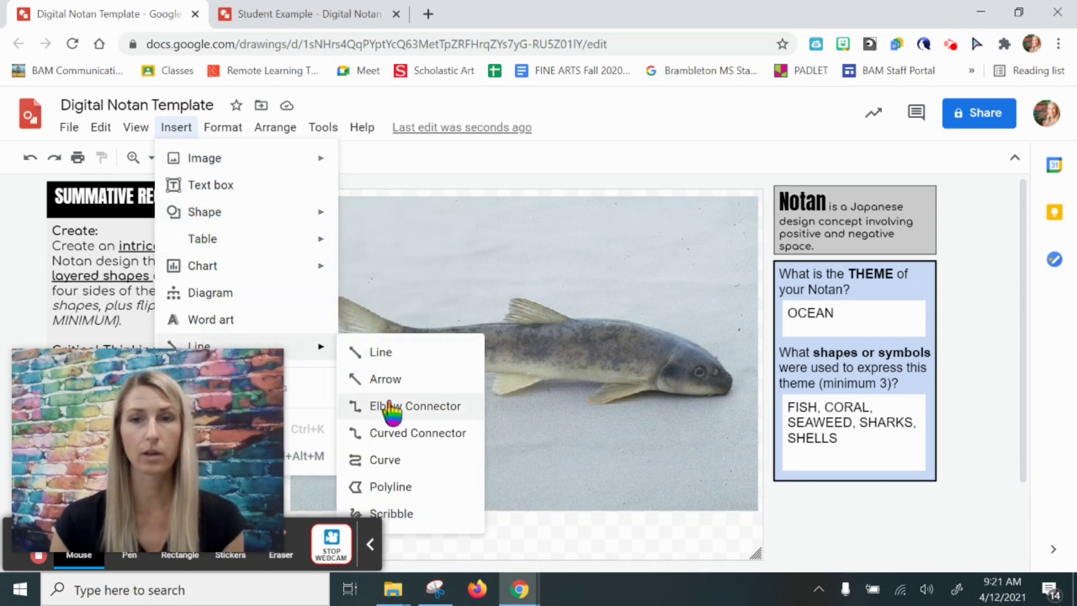
Step: Start a curve outline along the fish's back, around the tail and under the front fins
click(420, 463)
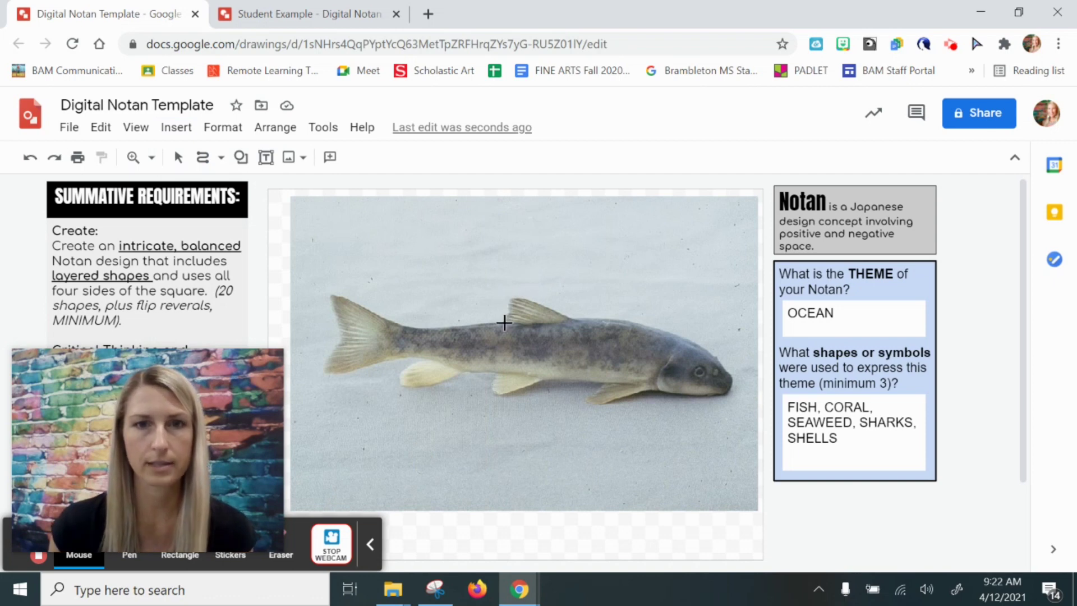
click(504, 321)
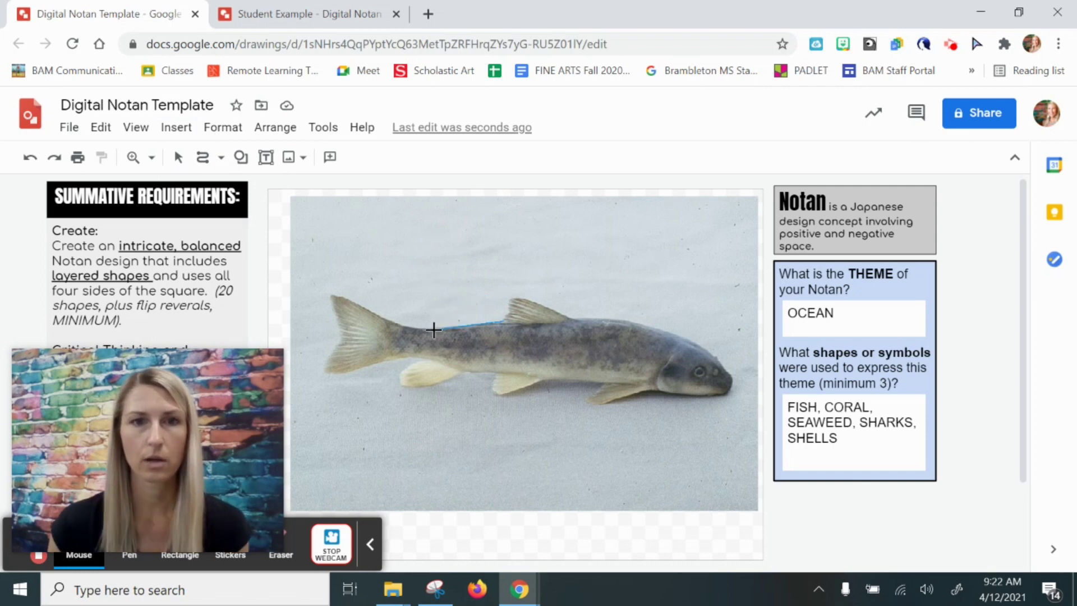
click(423, 332)
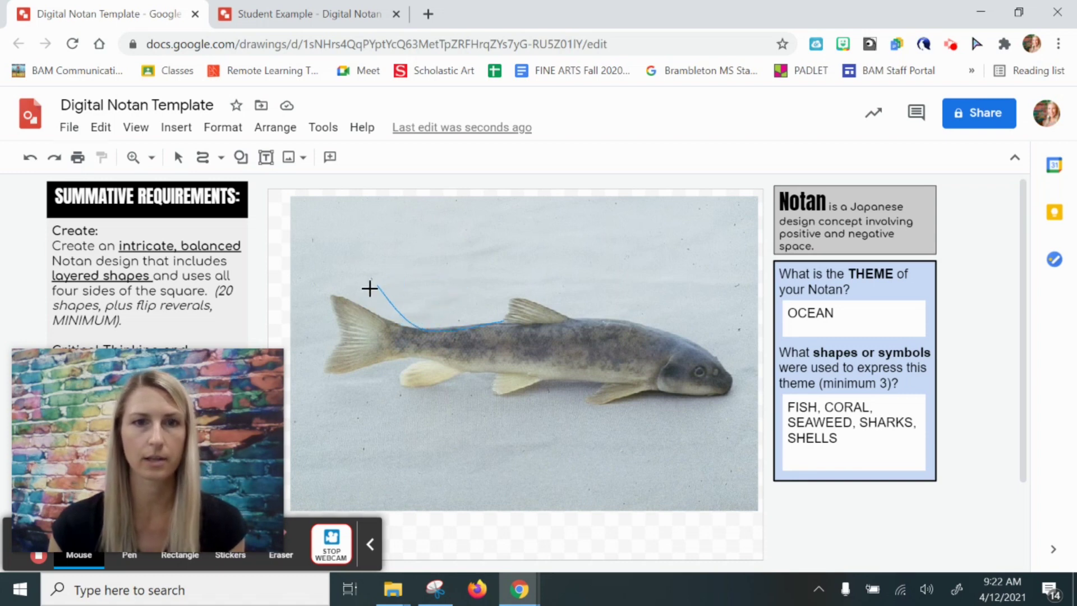
click(331, 294)
click(342, 323)
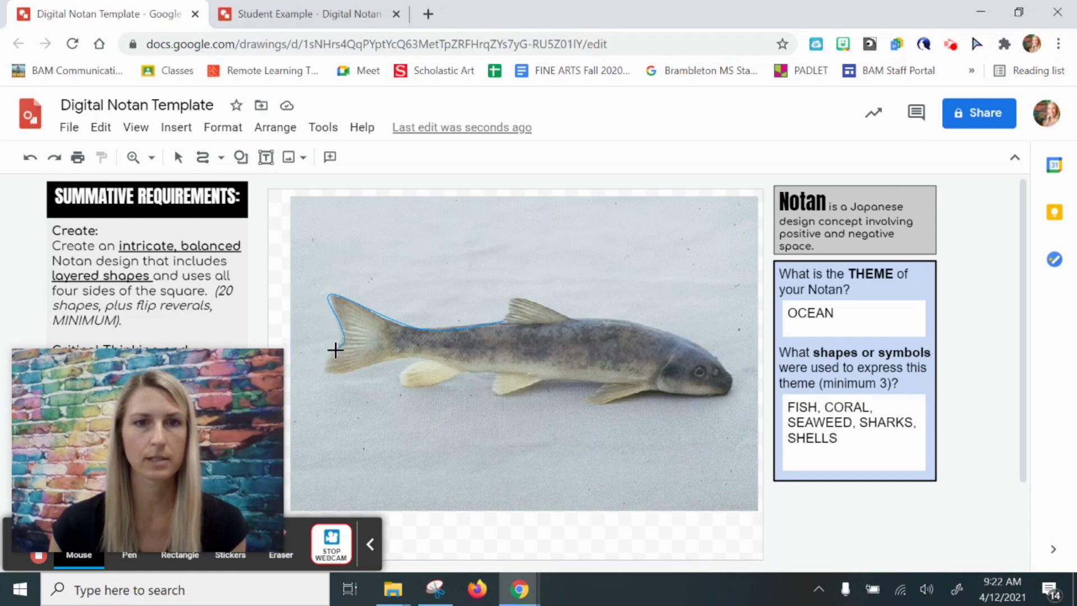
click(323, 369)
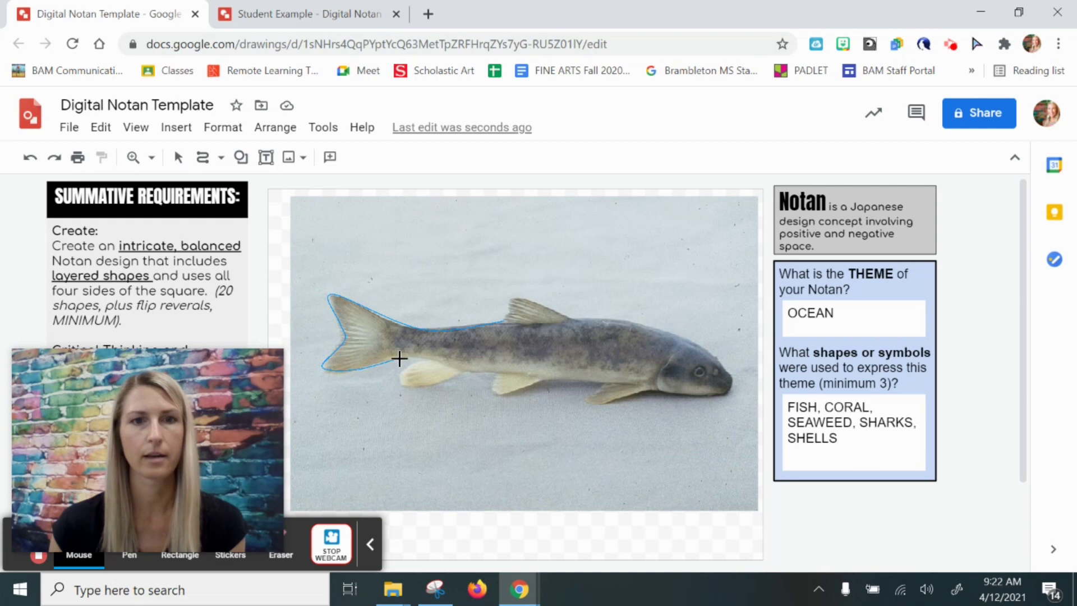
click(423, 356)
click(400, 376)
click(416, 388)
click(491, 390)
click(555, 379)
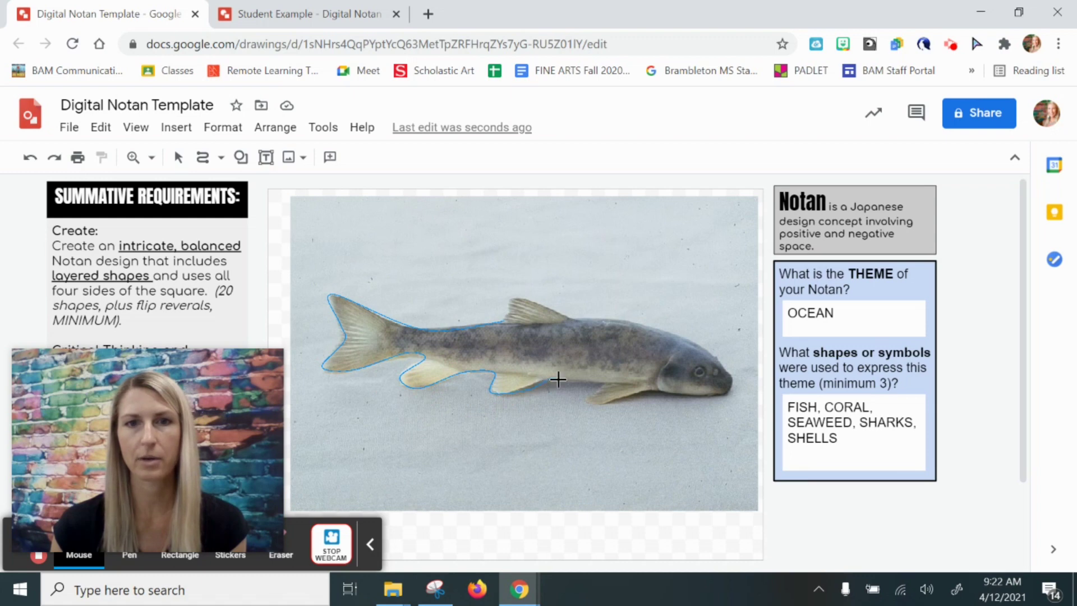
Step: Trace the lower fin, chin, head and dorsal fin, closing the outline into a pale-blue fish shape
click(609, 385)
click(586, 399)
click(607, 402)
click(646, 392)
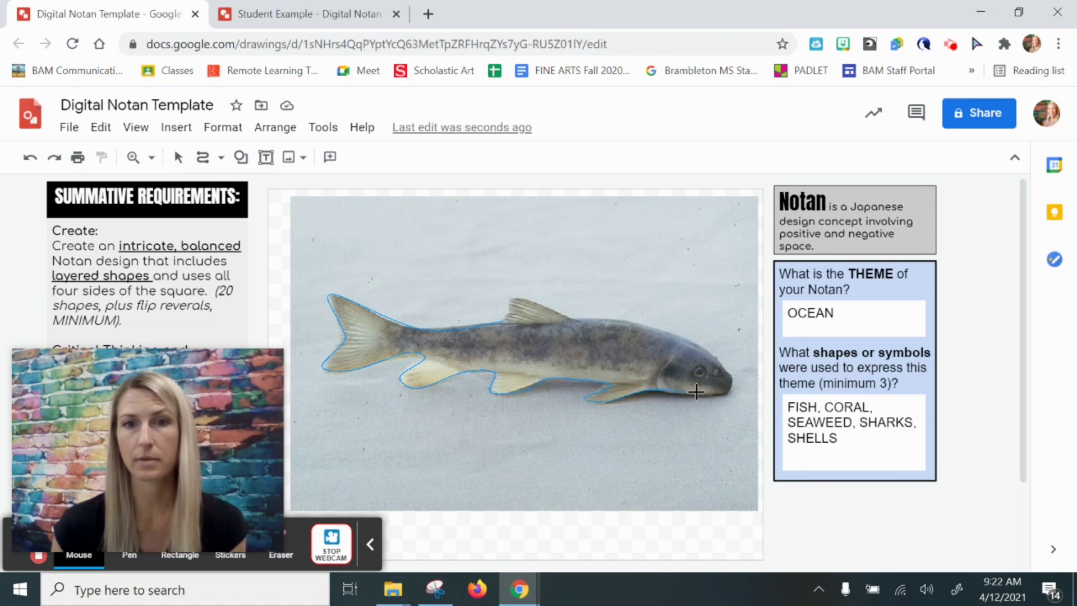
click(724, 393)
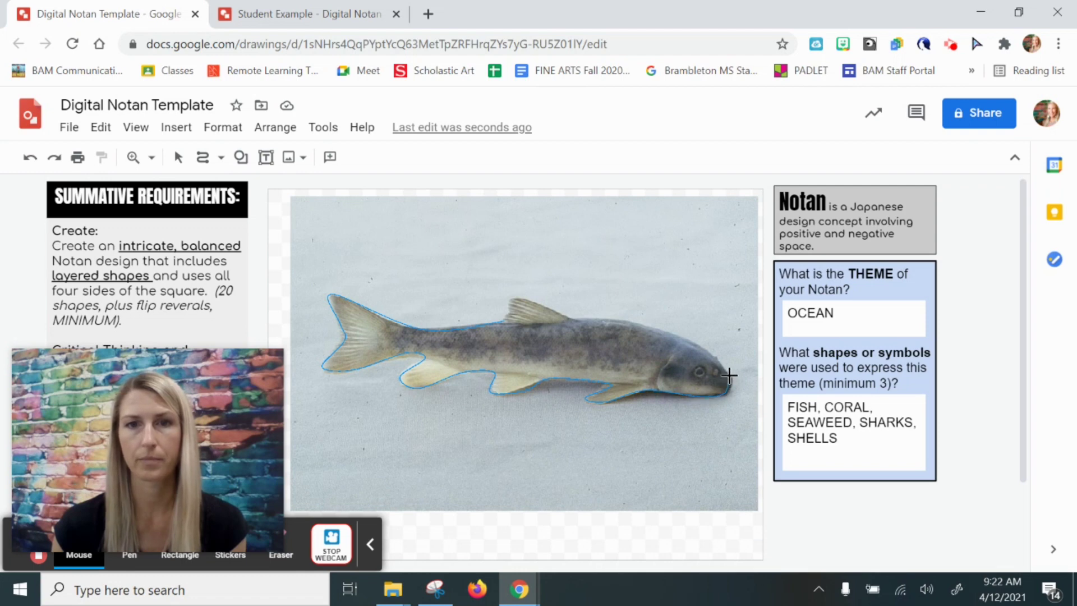
click(718, 359)
click(621, 318)
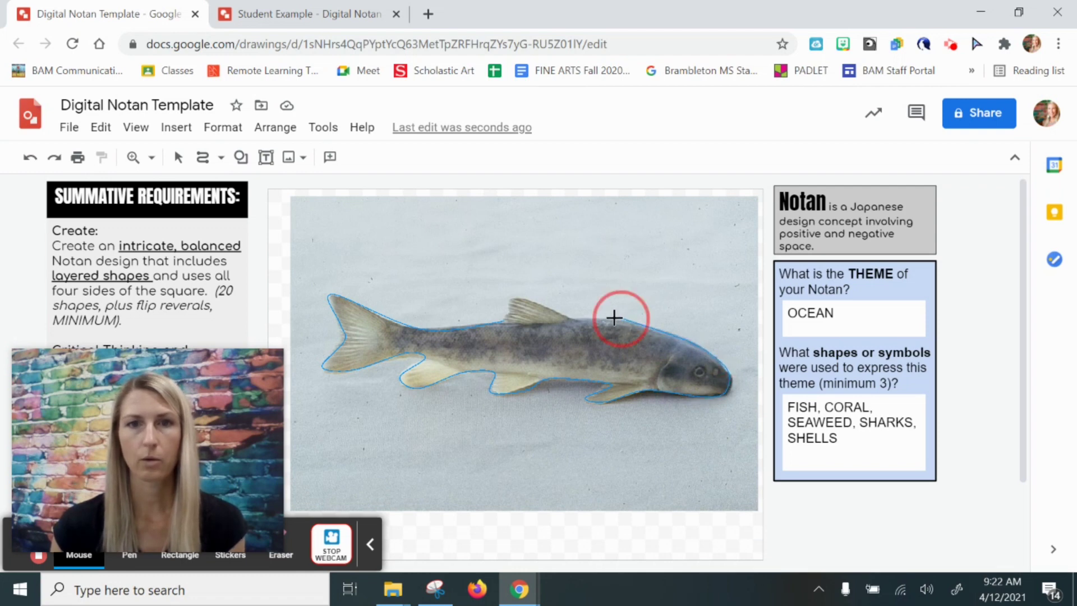
click(522, 298)
click(507, 305)
double_click(502, 325)
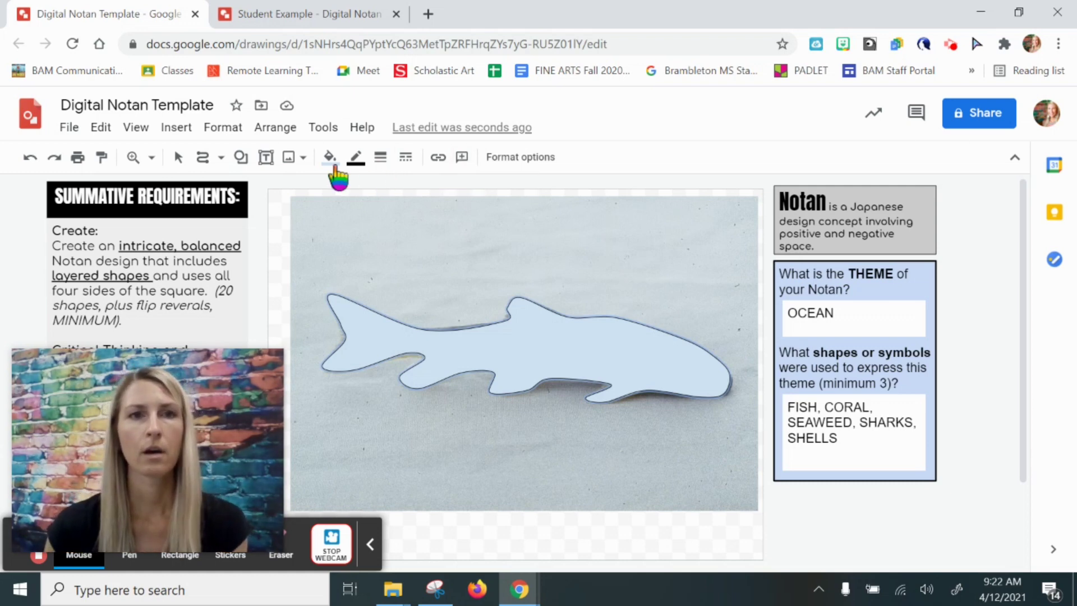
Step: Shrink the fish photo and move it below the theme answers
key(Escape)
click(179, 157)
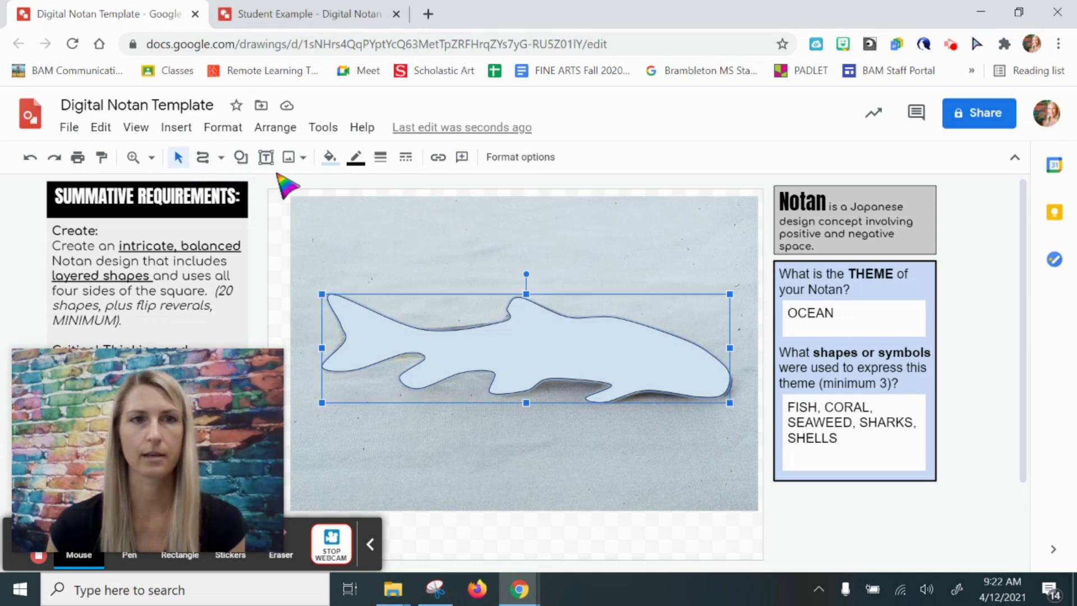
click(178, 159)
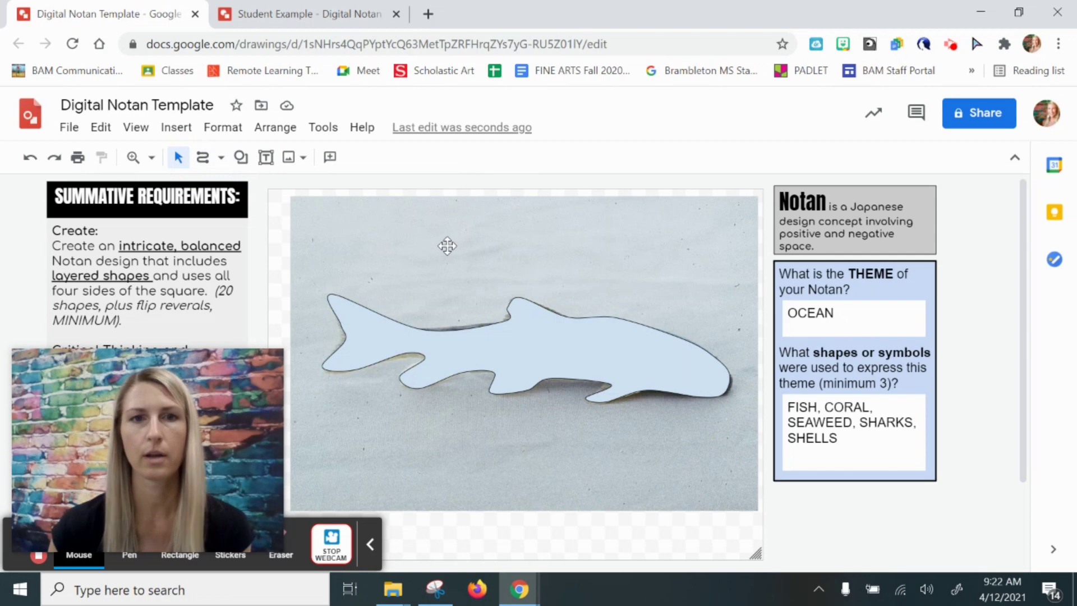
click(413, 221)
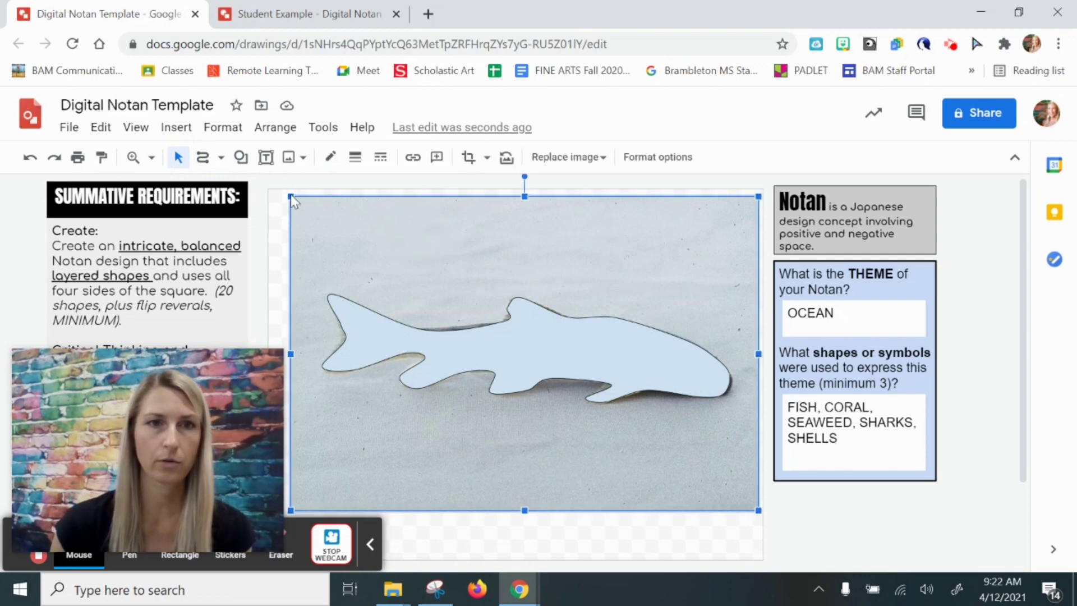
drag(291, 196, 644, 434)
drag(878, 499, 851, 517)
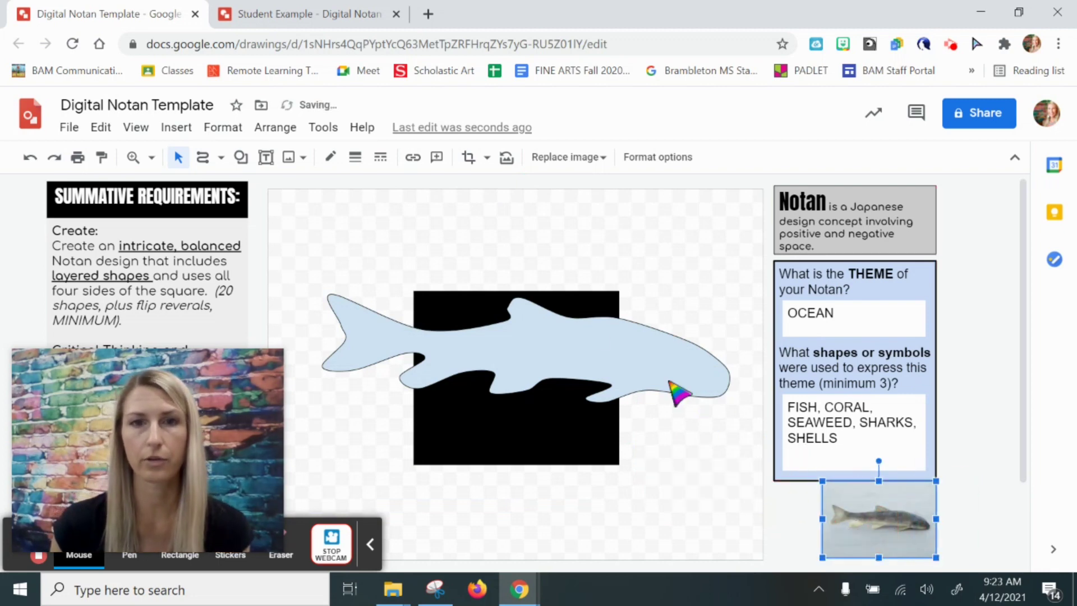
Step: Shrink the fish silhouette and place it at the black square's top right
click(577, 351)
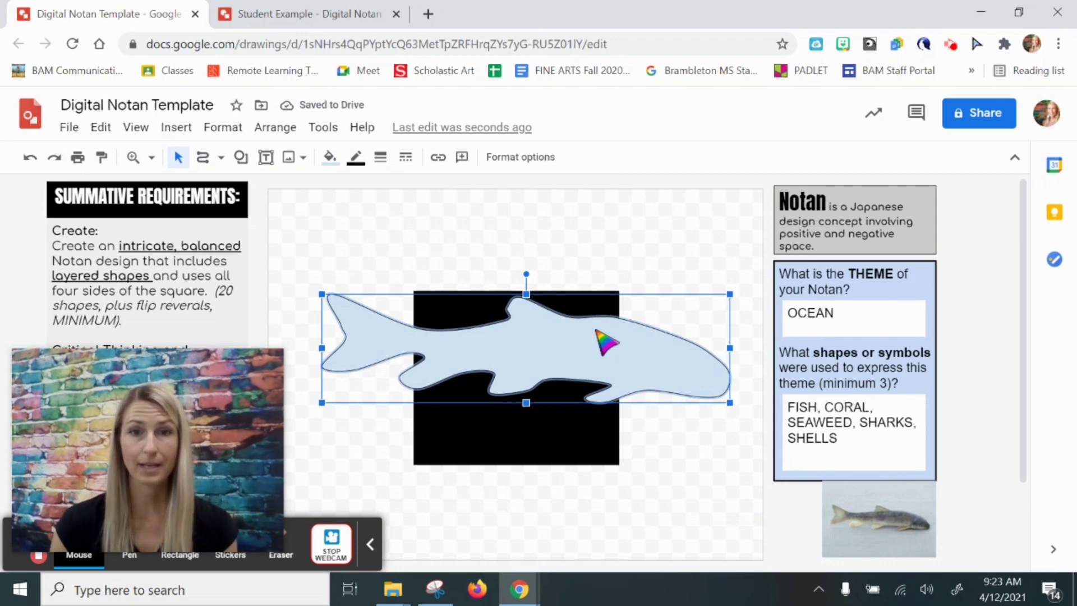
click(320, 292)
drag(456, 352, 616, 355)
drag(659, 386, 595, 354)
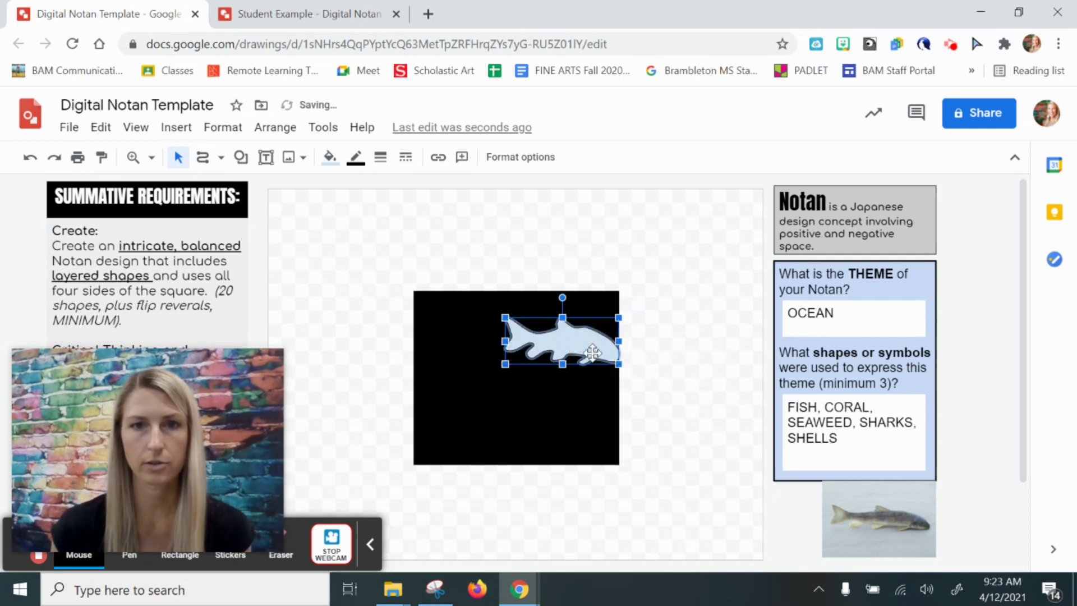
Step: Tilt the fish diagonally, shrink it slightly, and make it white with a transparent outline
drag(563, 298, 547, 326)
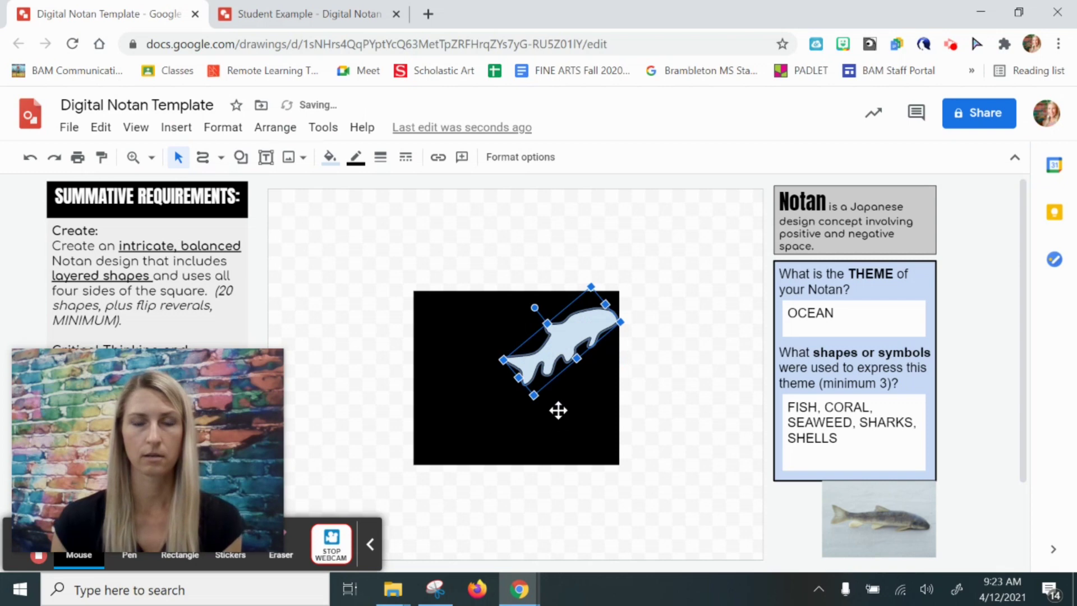
drag(503, 360, 547, 341)
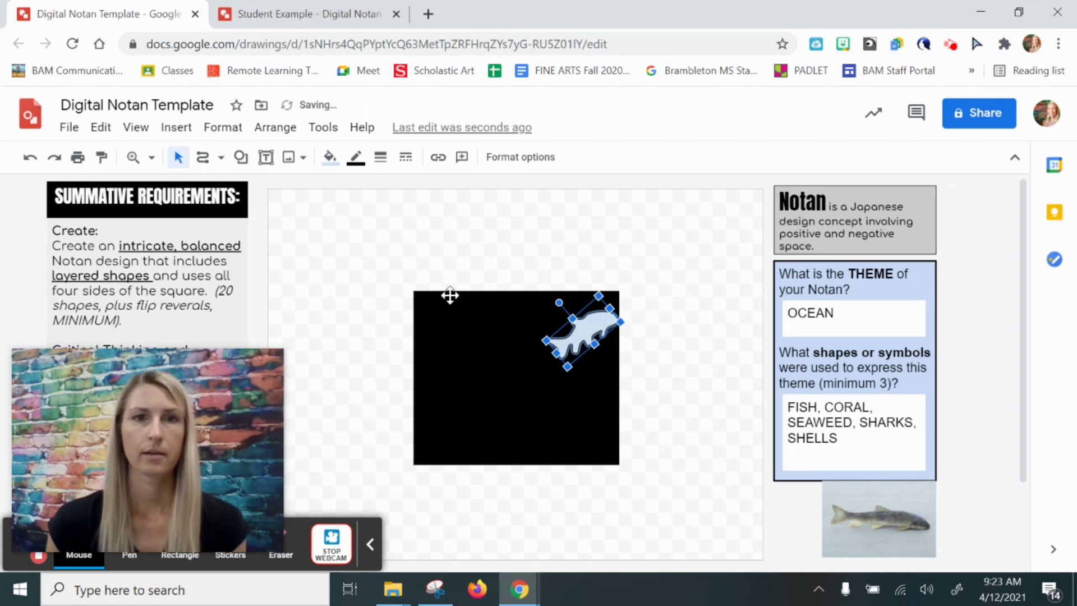
click(330, 161)
click(504, 246)
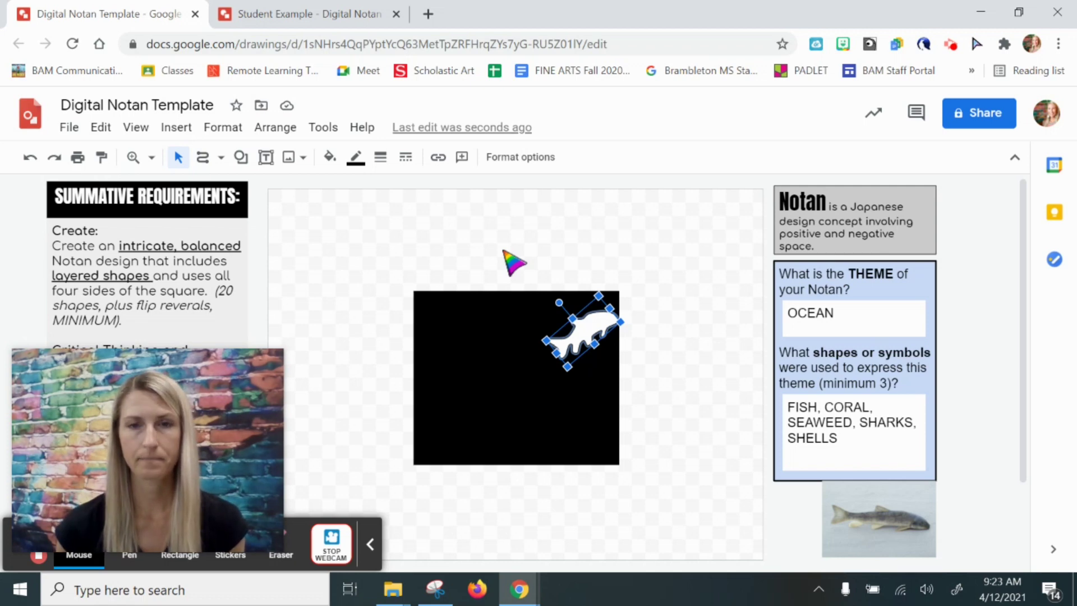
click(356, 157)
click(386, 188)
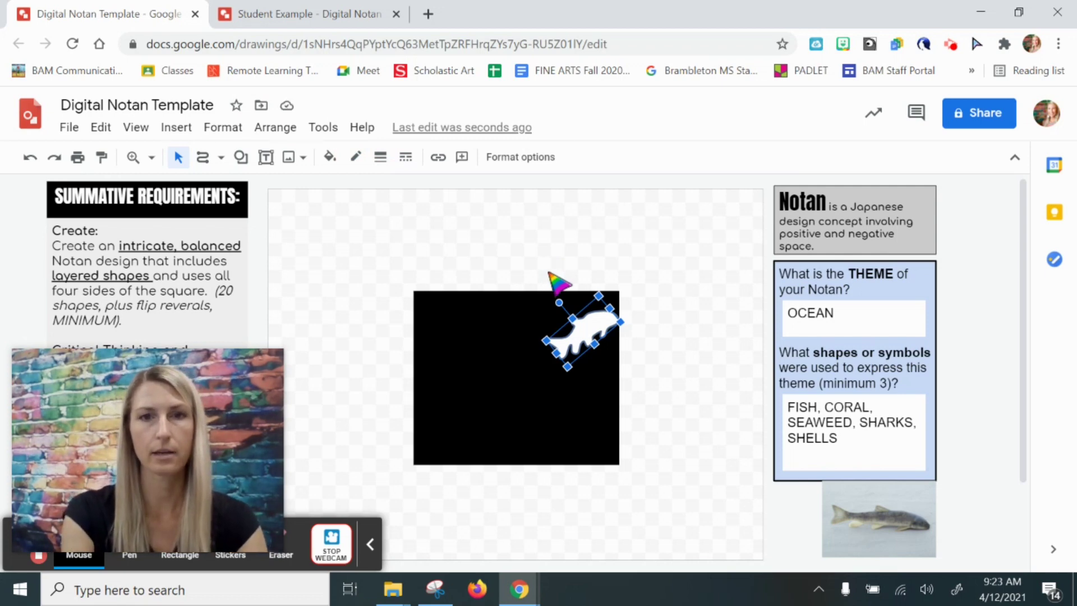
Step: Fill the fish copy black and move it just outside the square's right edge
key(Right)
key(Down)
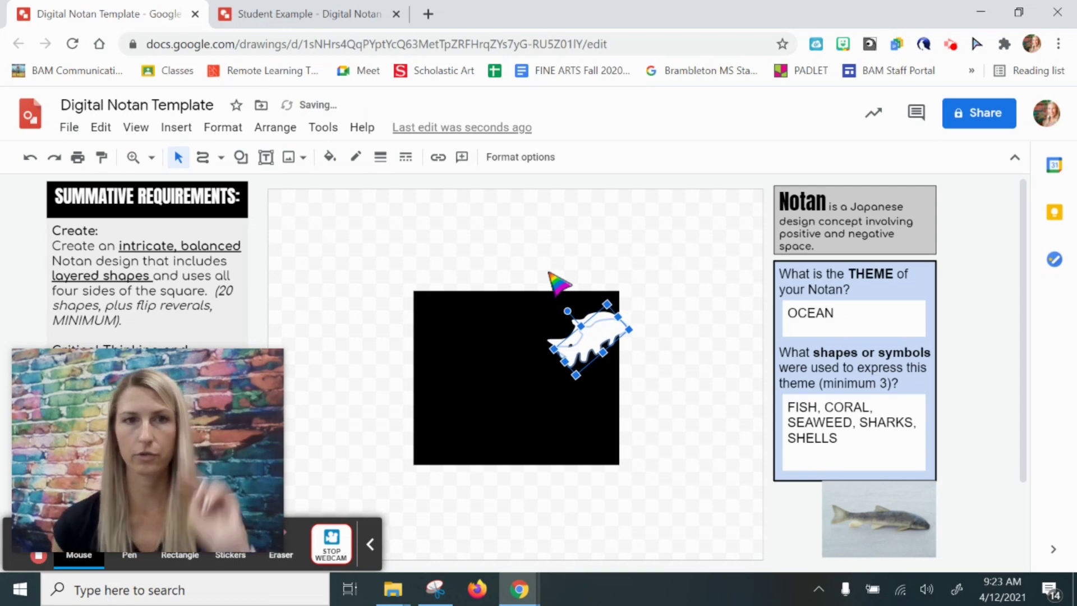
click(330, 157)
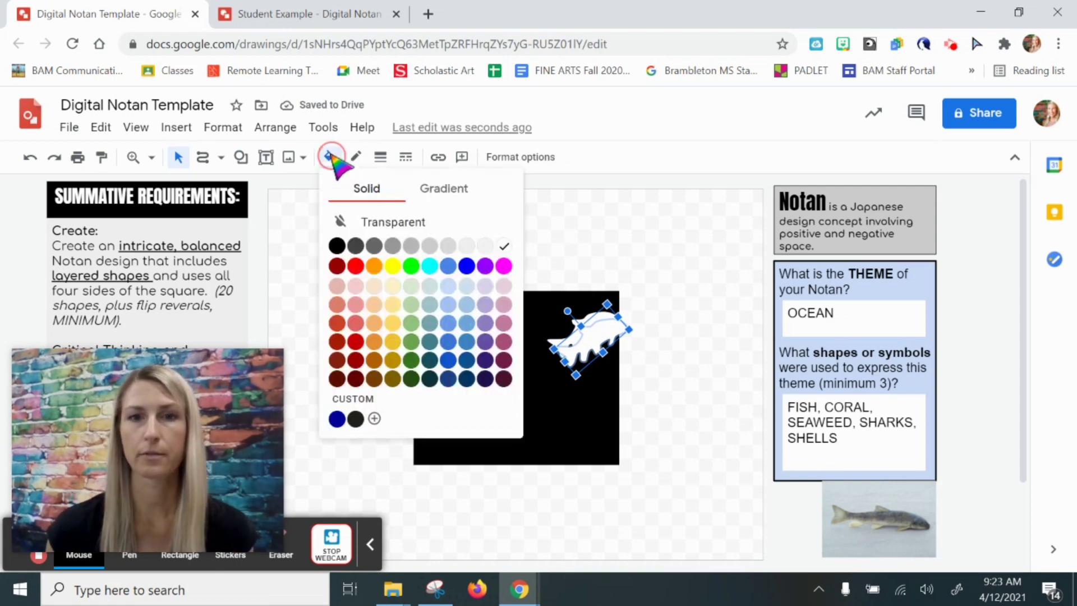
click(336, 245)
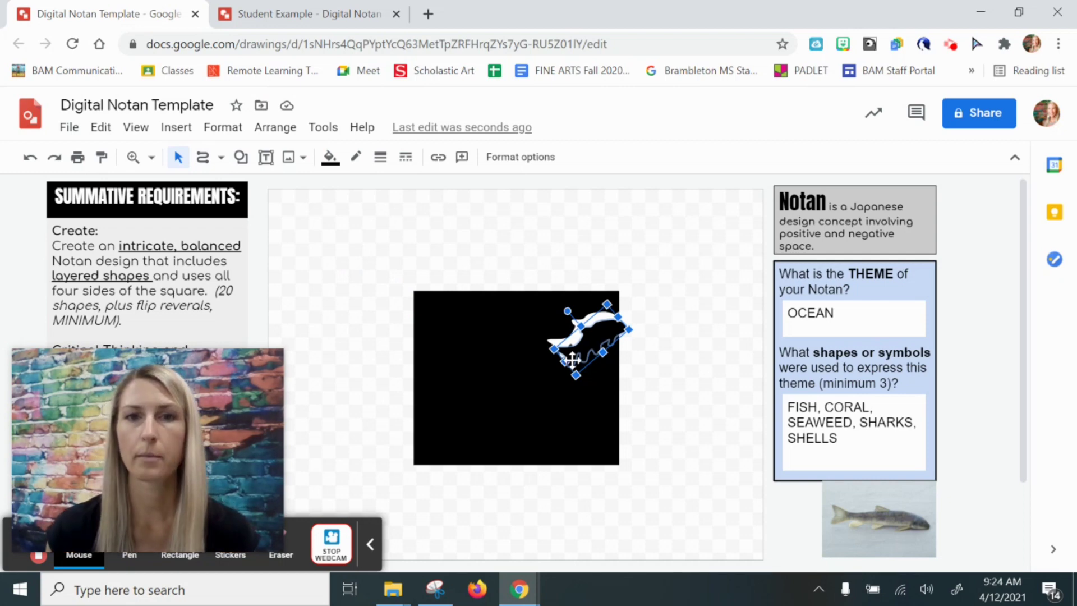
drag(604, 339, 669, 334)
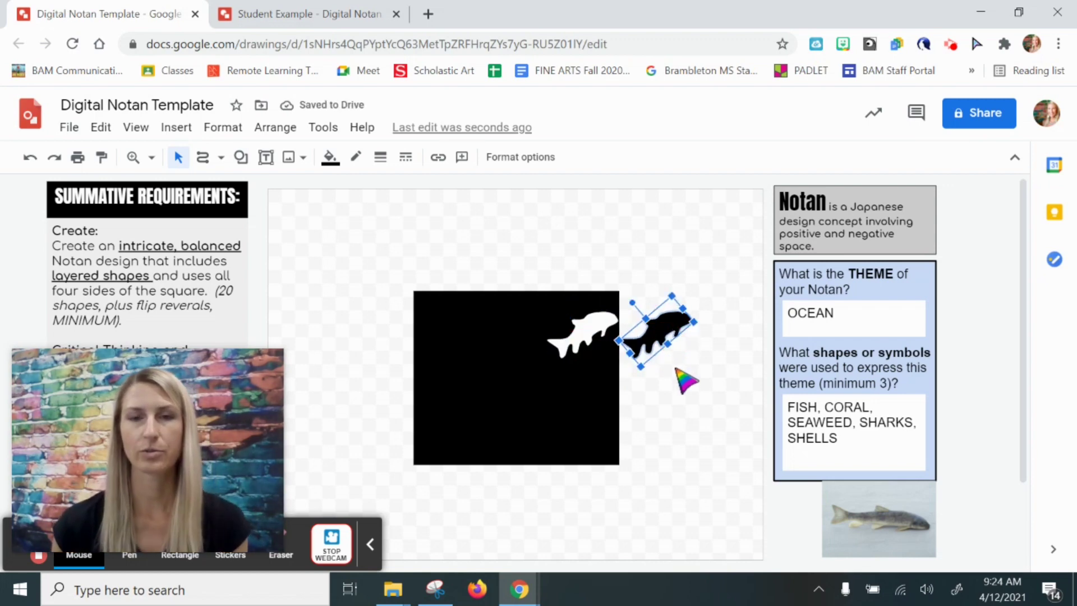
Step: Flip the black fish horizontally and nudge it to meet the white fish
right_click(673, 328)
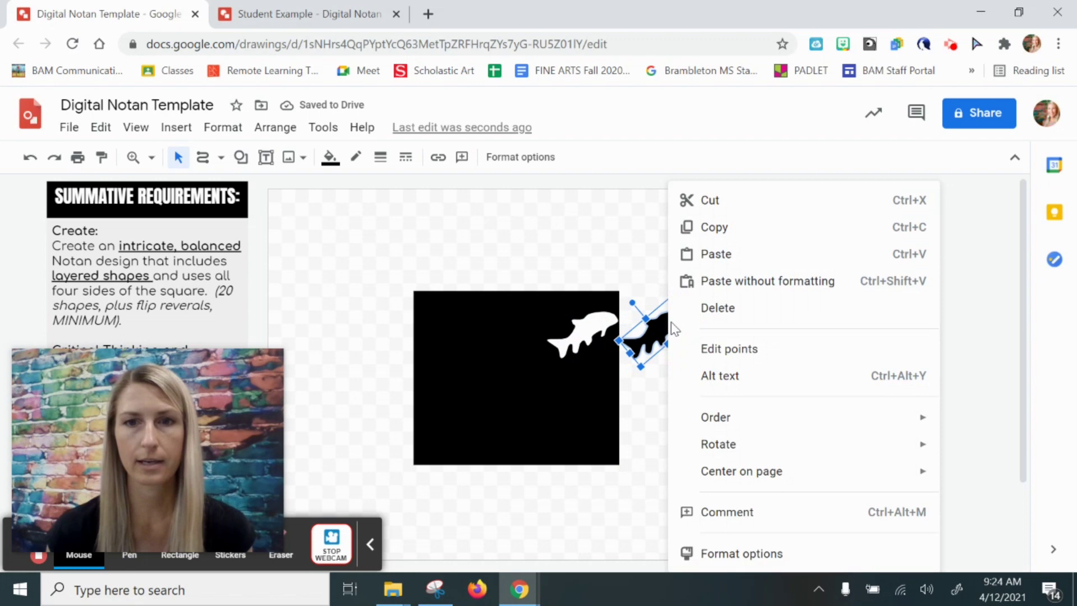
mouse_move(723, 446)
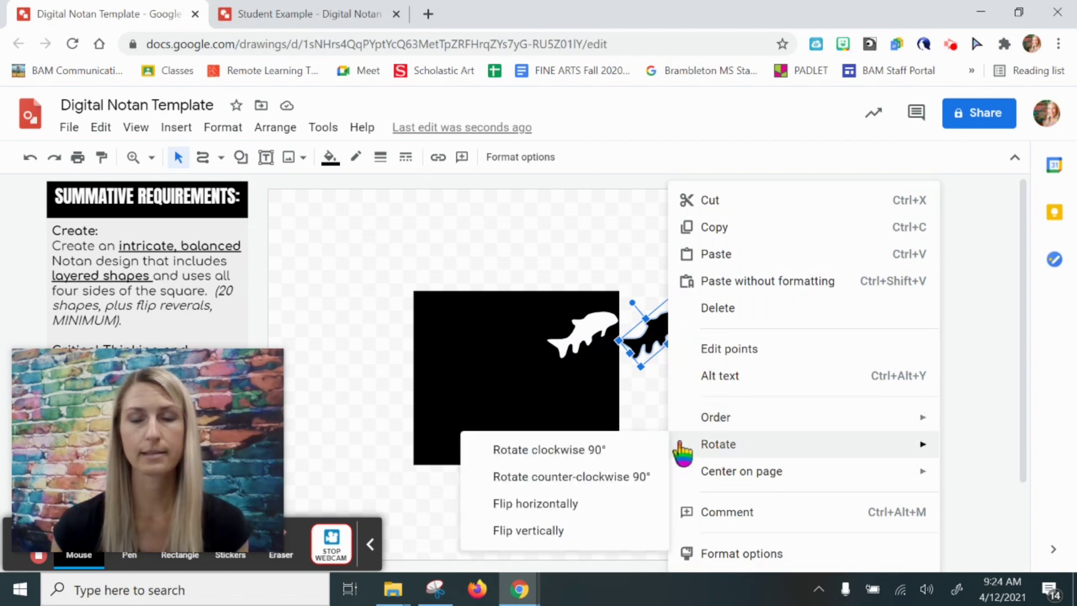
click(557, 508)
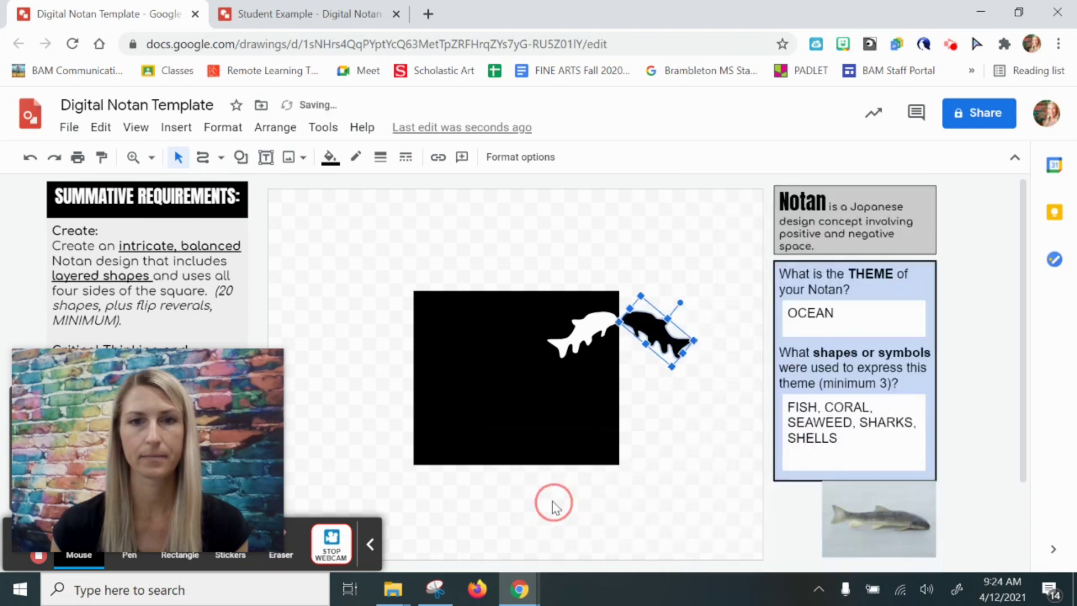
click(651, 340)
click(676, 377)
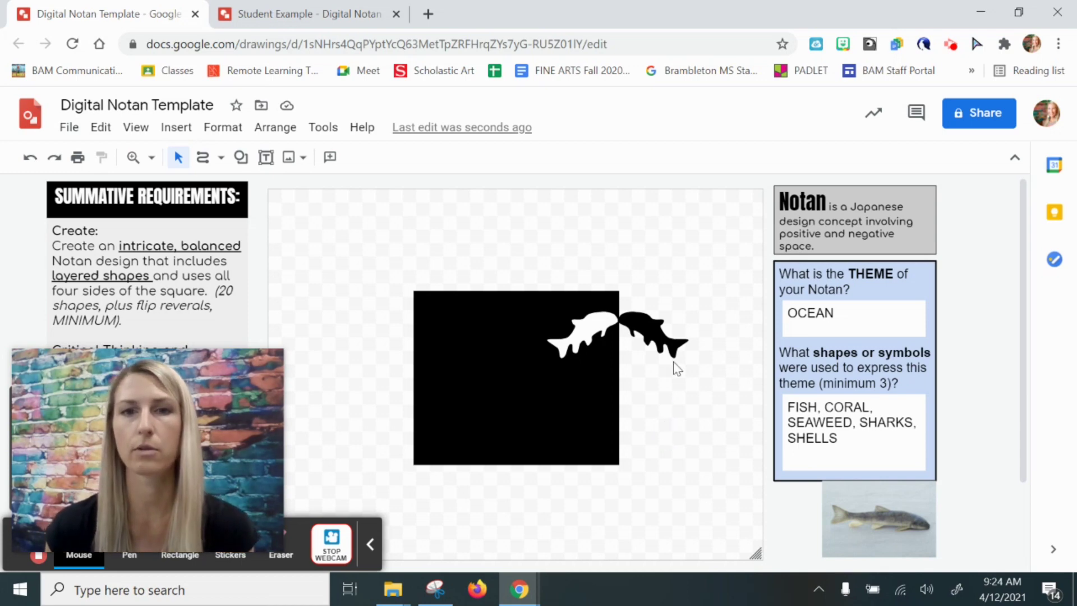
click(588, 335)
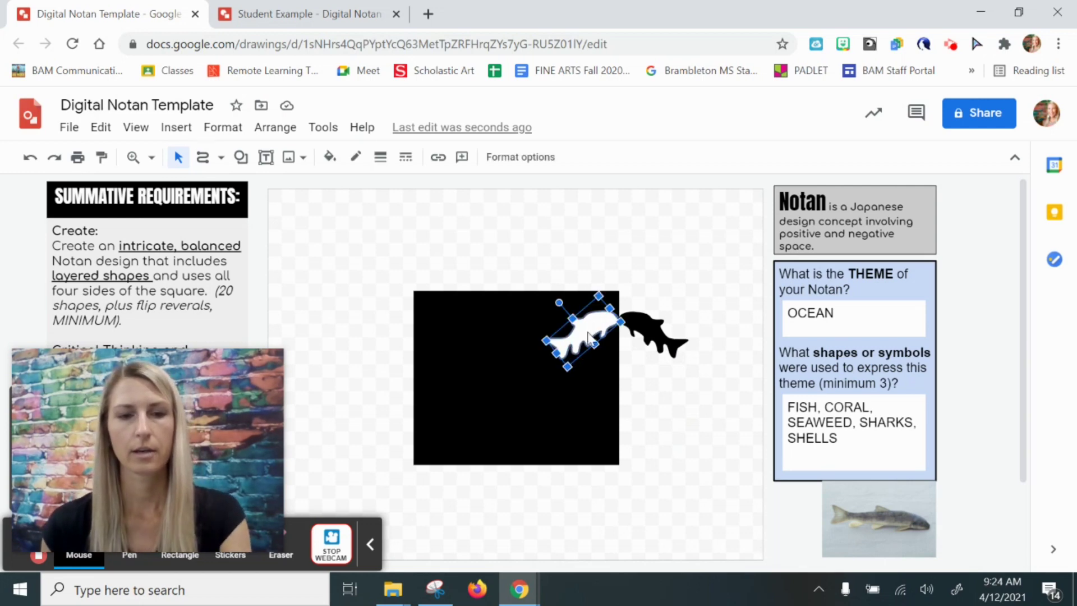
Step: Position the small white fish against the black square's right edge
drag(588, 335, 539, 394)
click(533, 391)
click(532, 393)
click(555, 427)
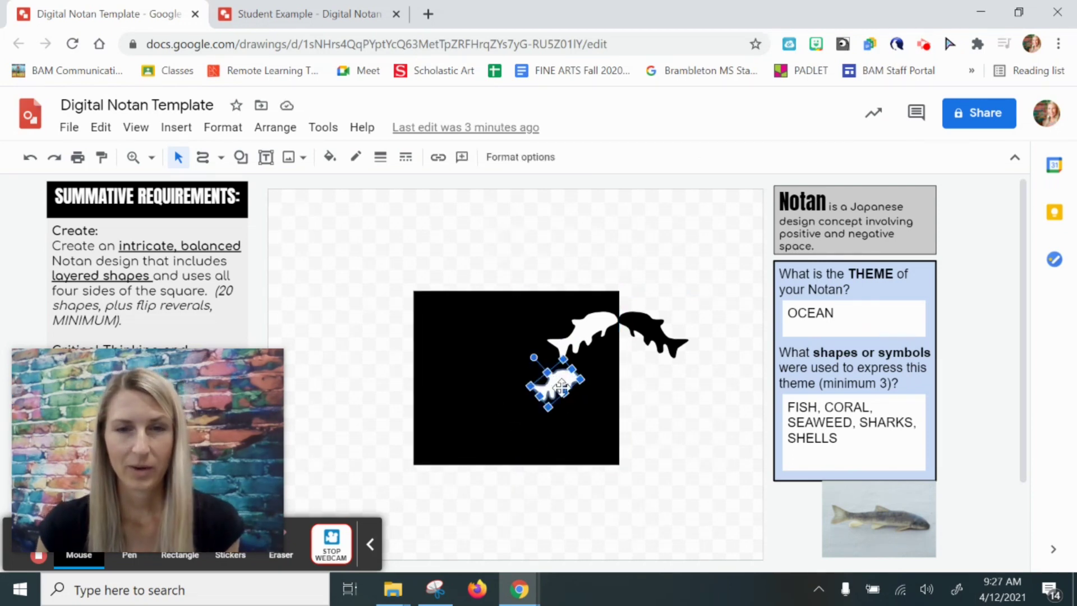
drag(555, 379, 582, 367)
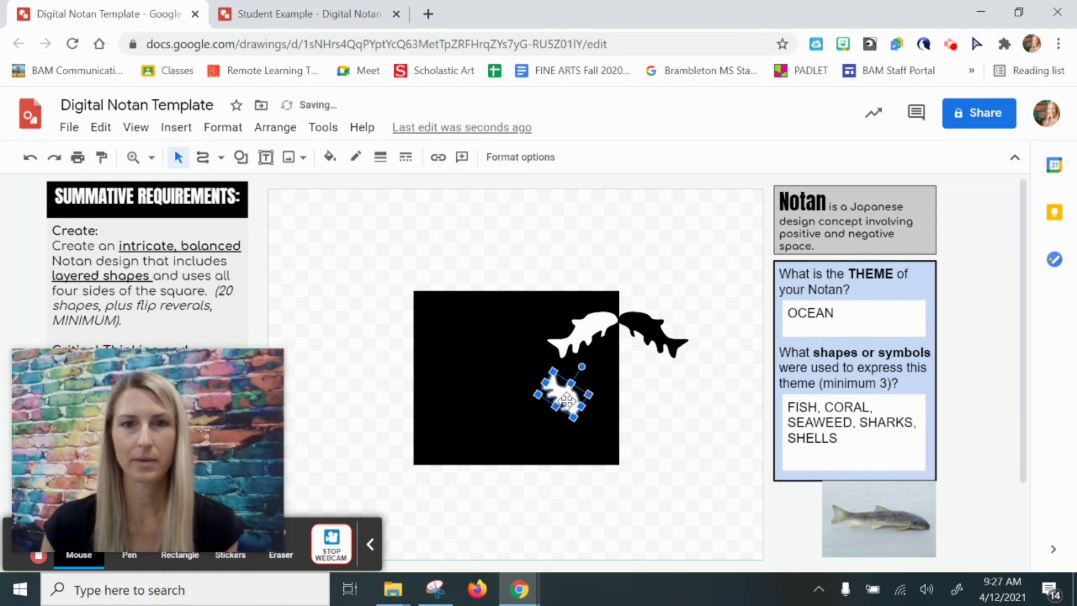
drag(580, 389, 571, 387)
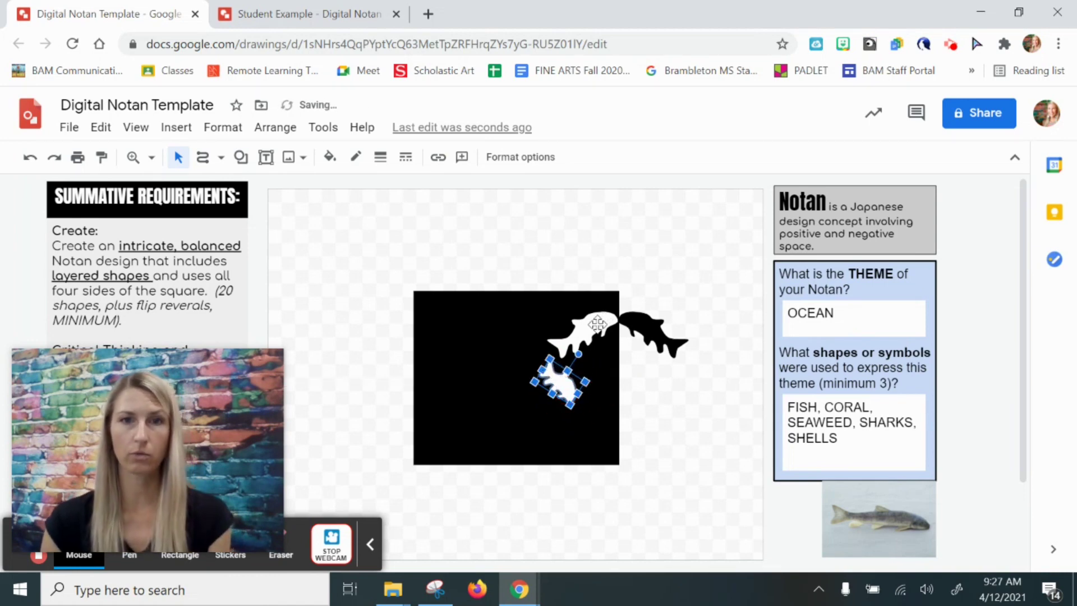
drag(563, 389, 589, 396)
click(575, 396)
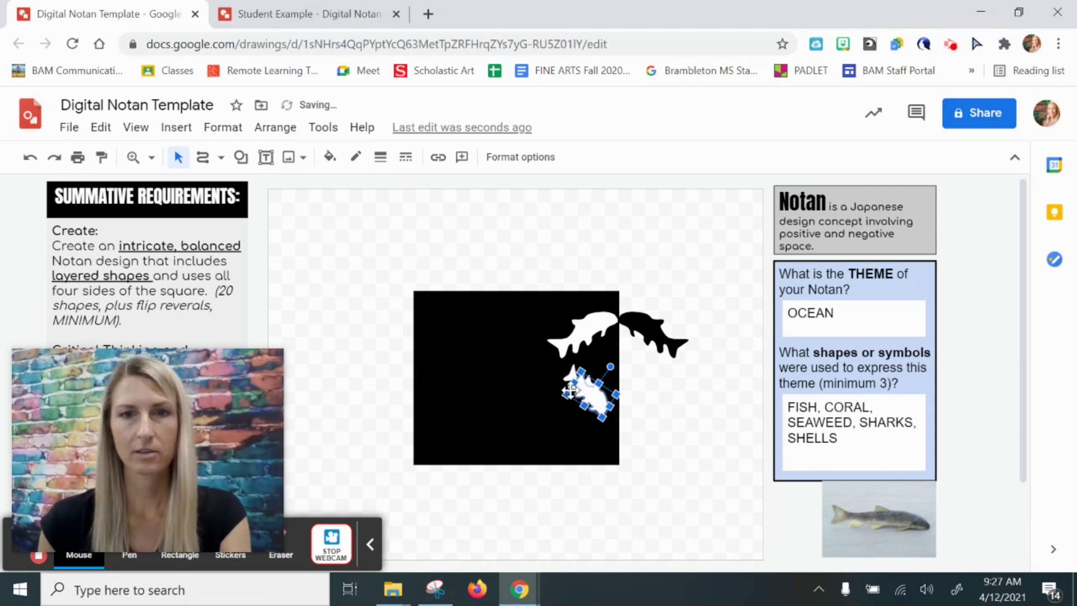
Step: Move the small fish copy outside the edge, fill it black, and flip it horizontally
drag(590, 396, 654, 393)
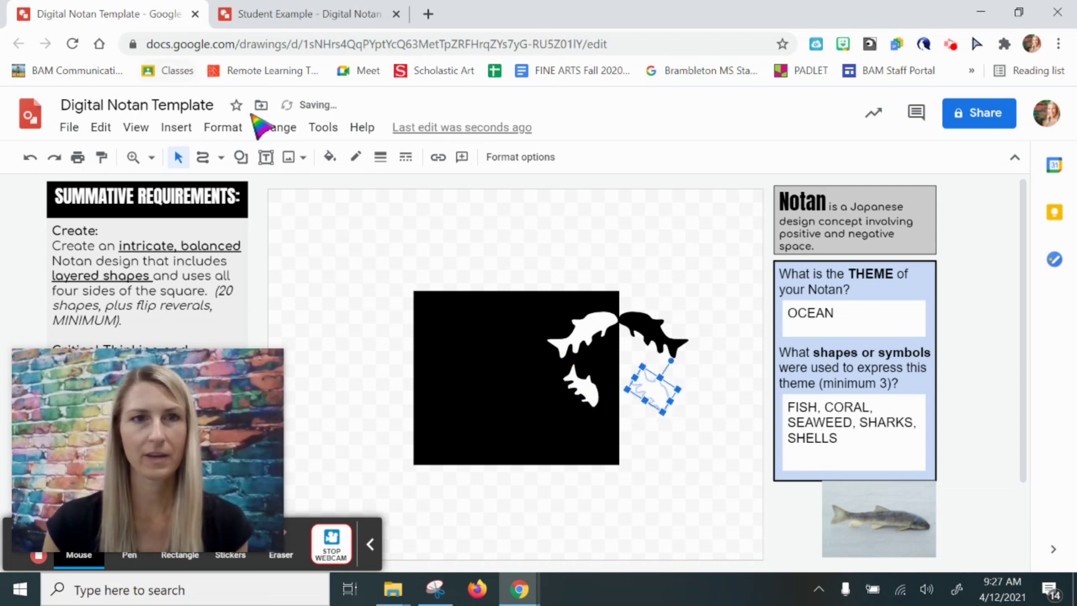
click(330, 157)
click(337, 247)
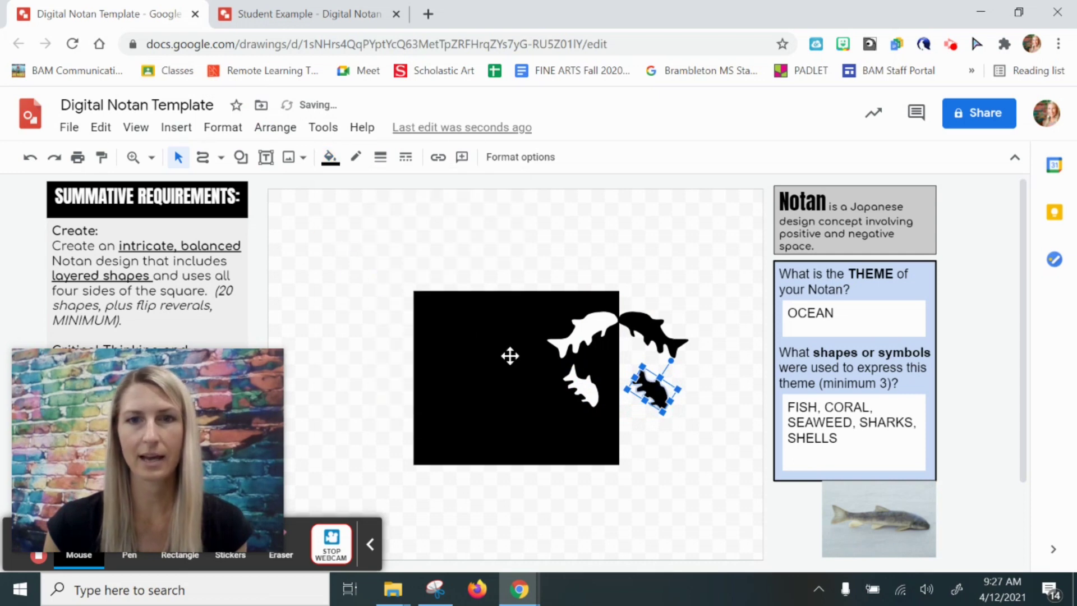
right_click(639, 390)
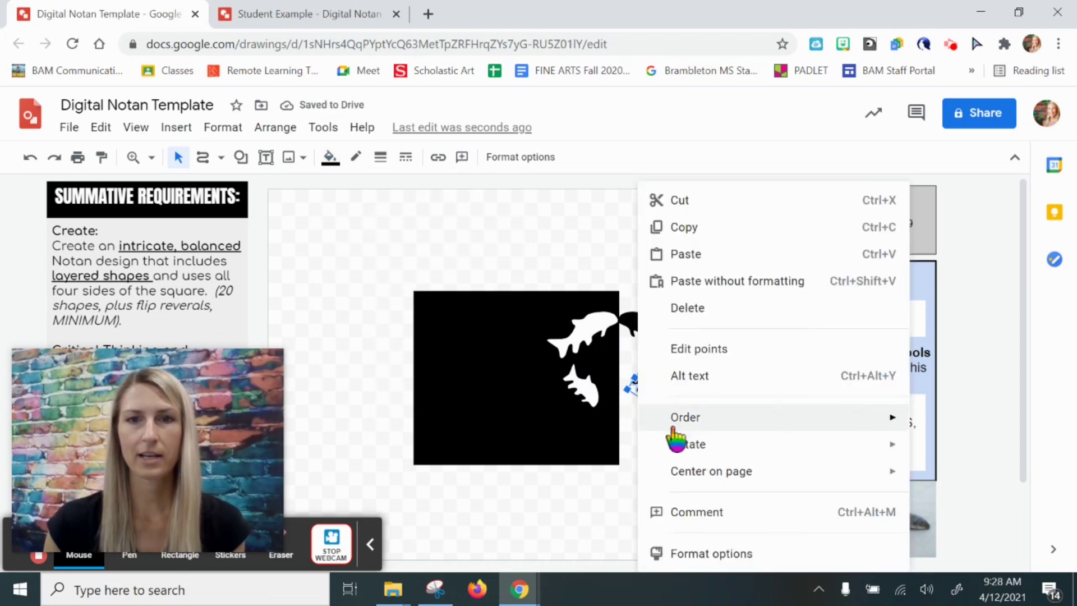
mouse_move(681, 447)
click(563, 505)
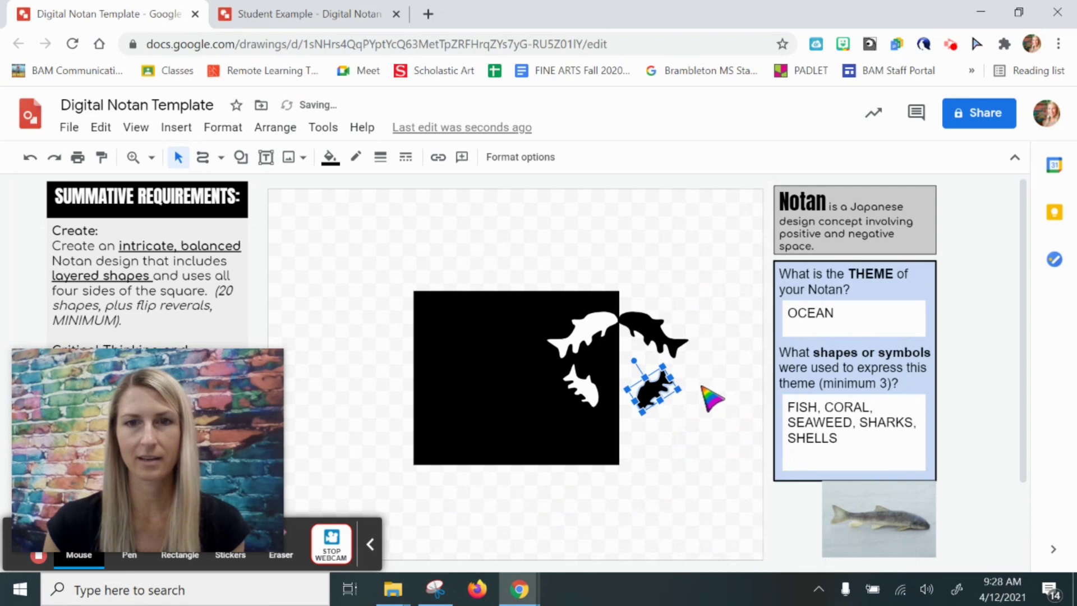
click(637, 429)
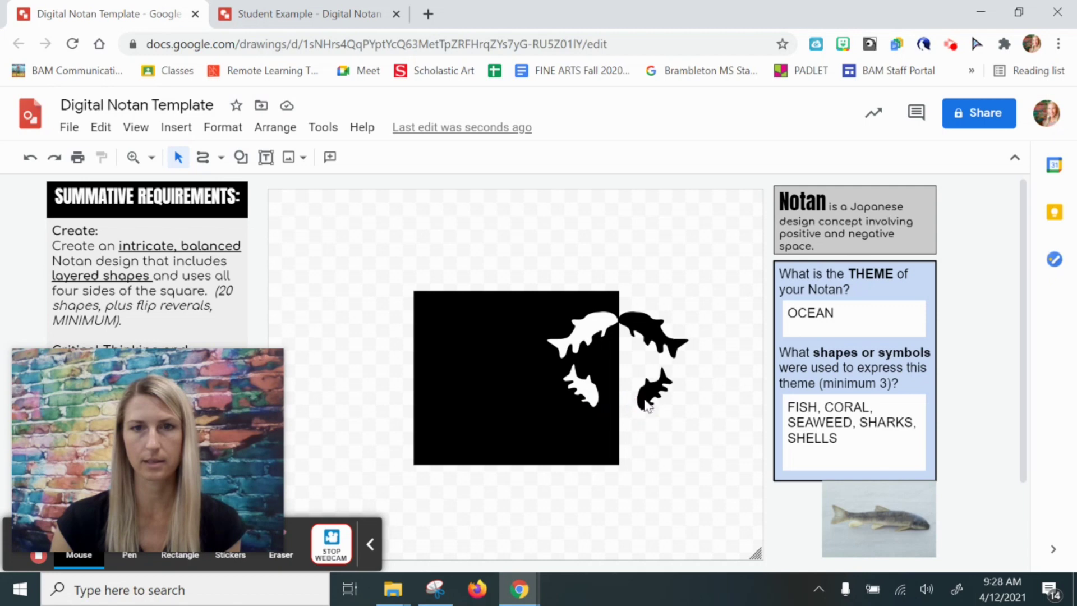
drag(645, 395, 646, 393)
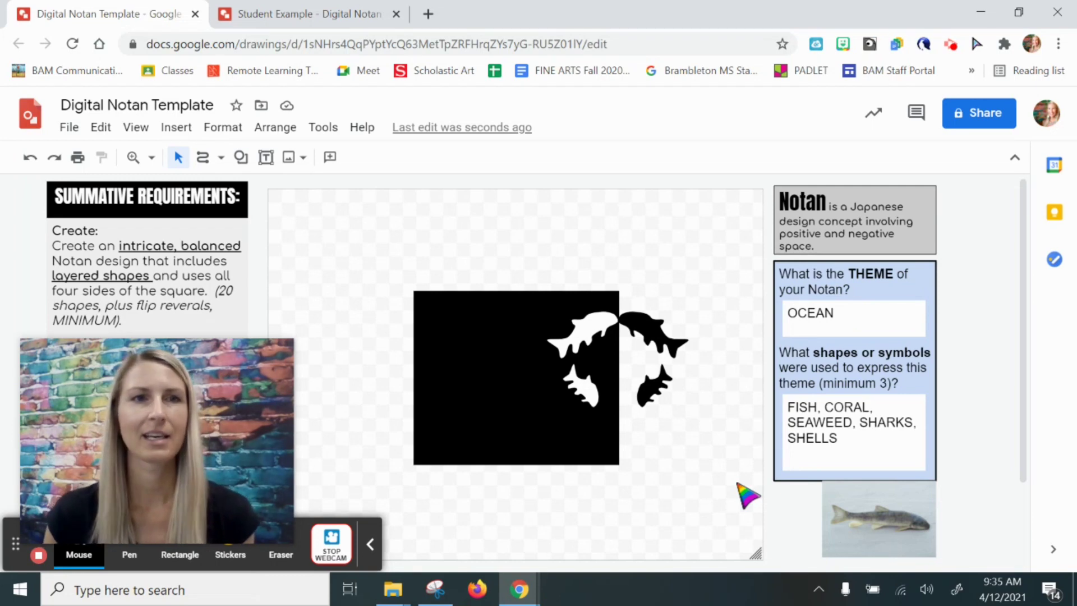
Step: Insert the second 'sea horse silhouette' web image result into the drawing
click(178, 129)
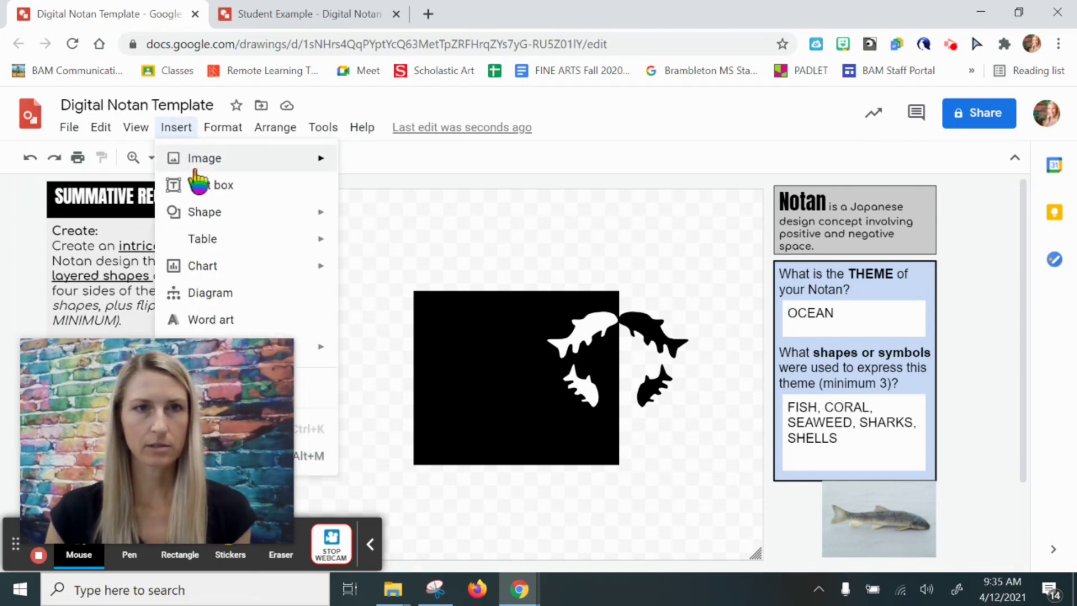
mouse_move(312, 167)
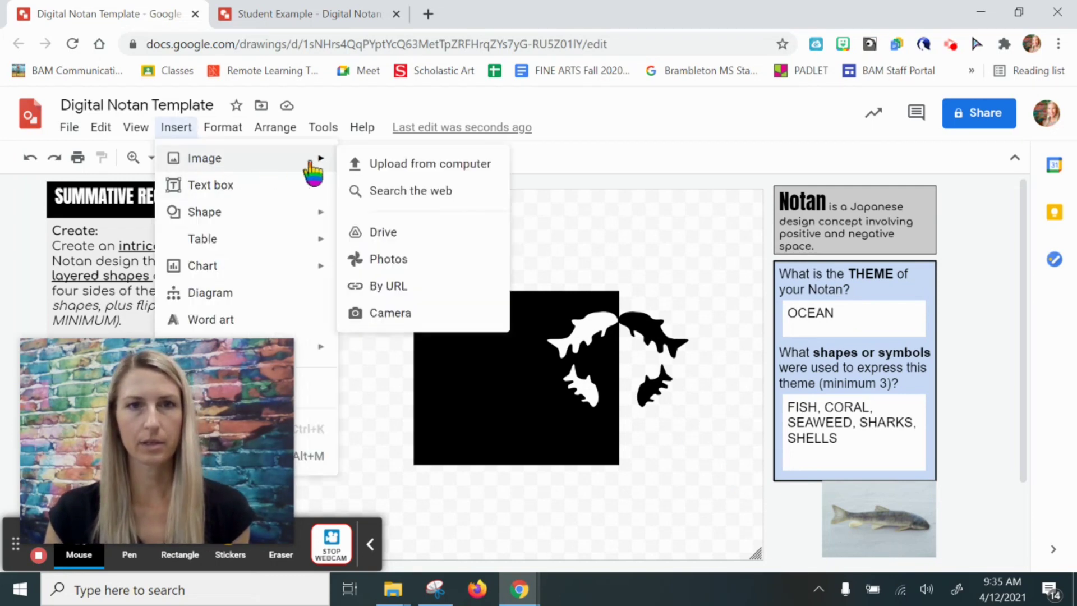
click(379, 192)
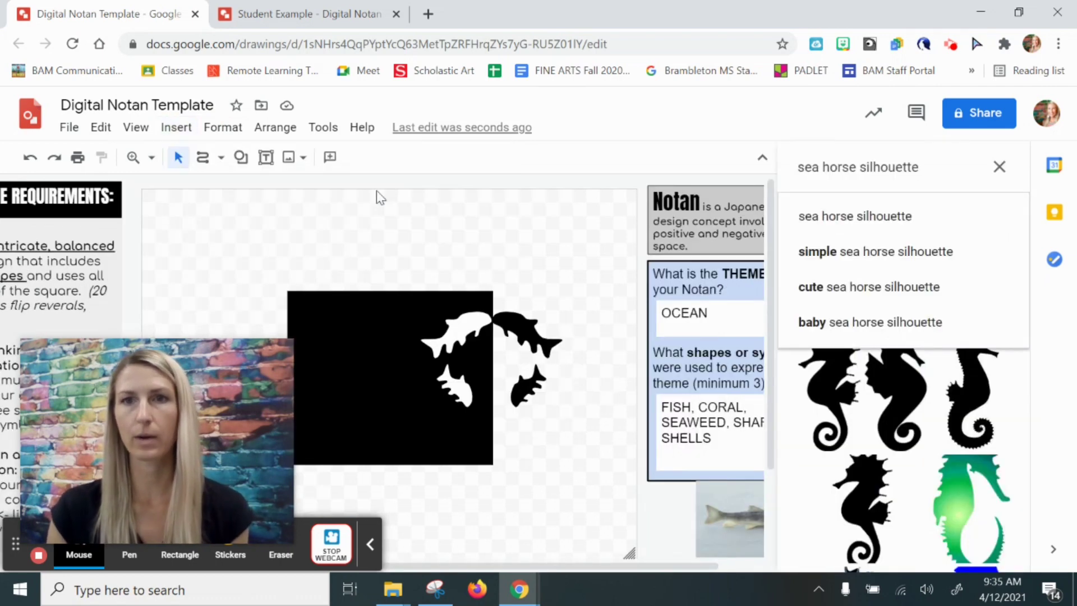
click(805, 220)
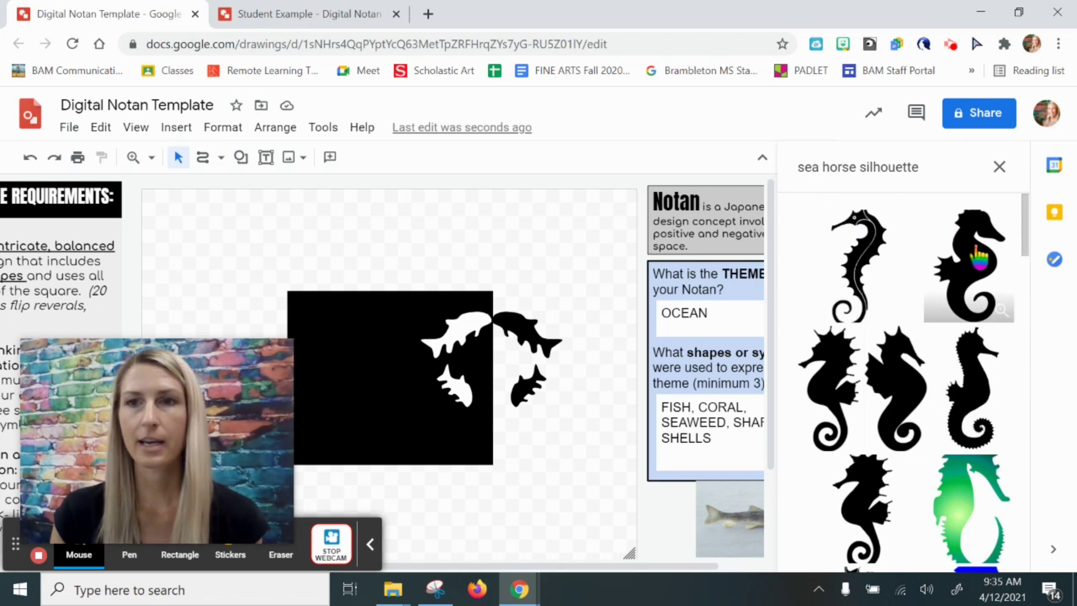
click(979, 258)
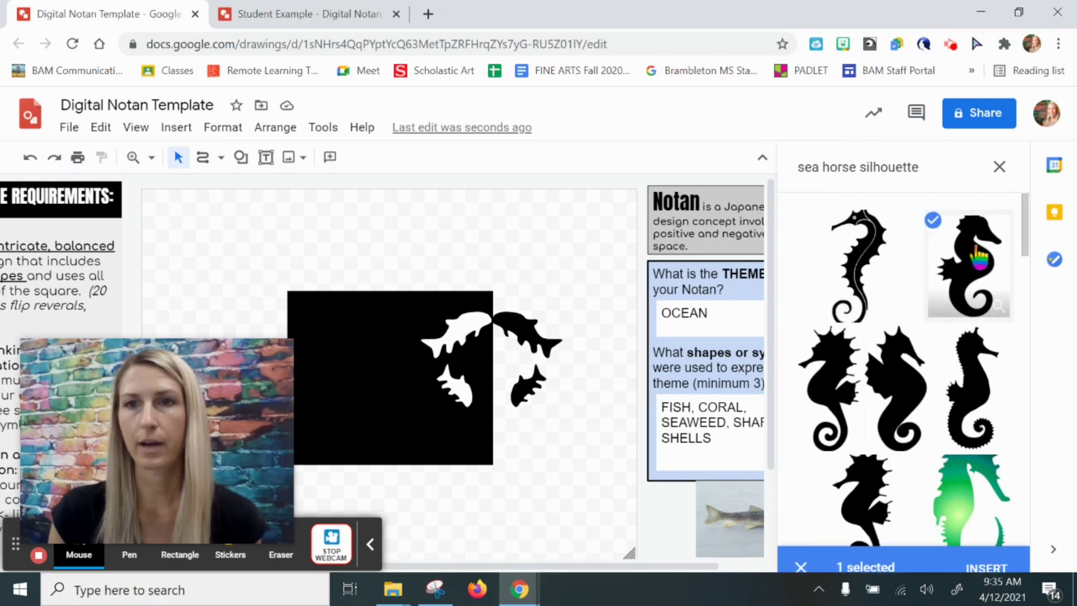
click(987, 551)
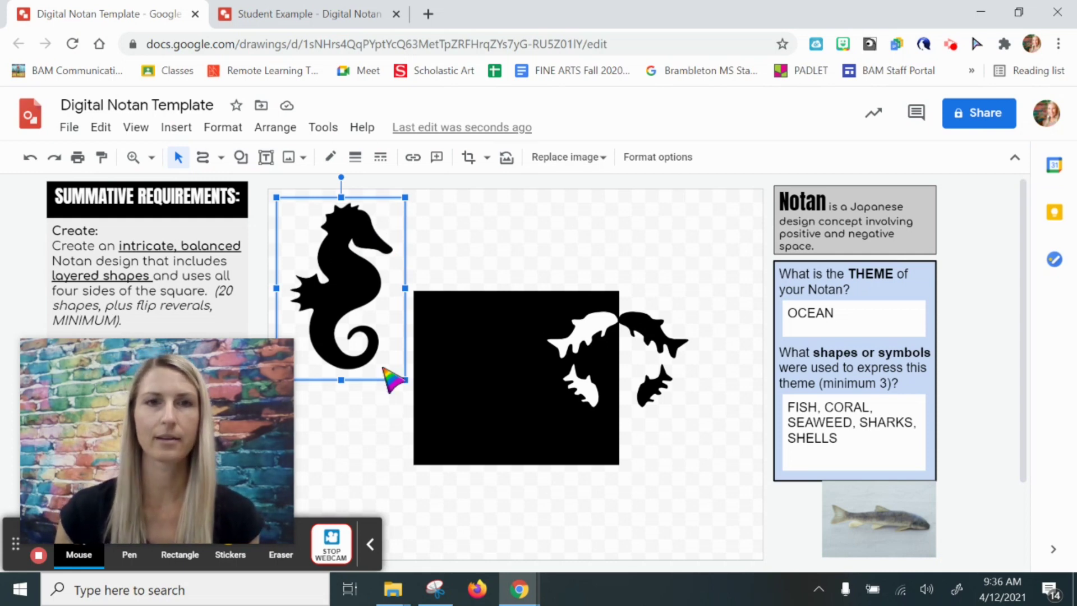
Step: Shrink the sea horse and place a Ctrl+D duplicate beside it on the top edge
drag(406, 213, 486, 253)
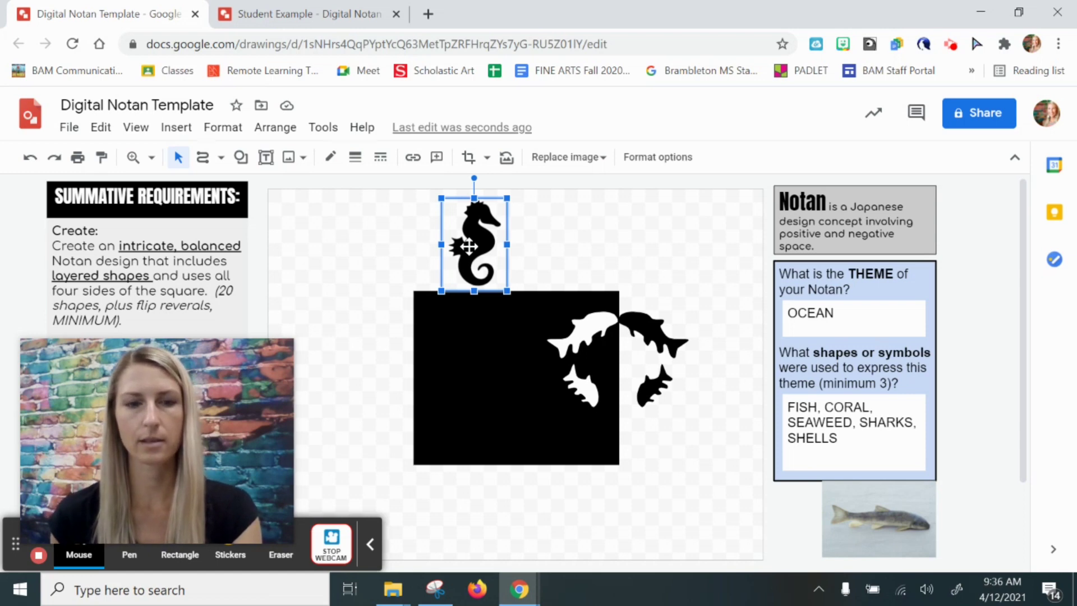
key(ctrl+d)
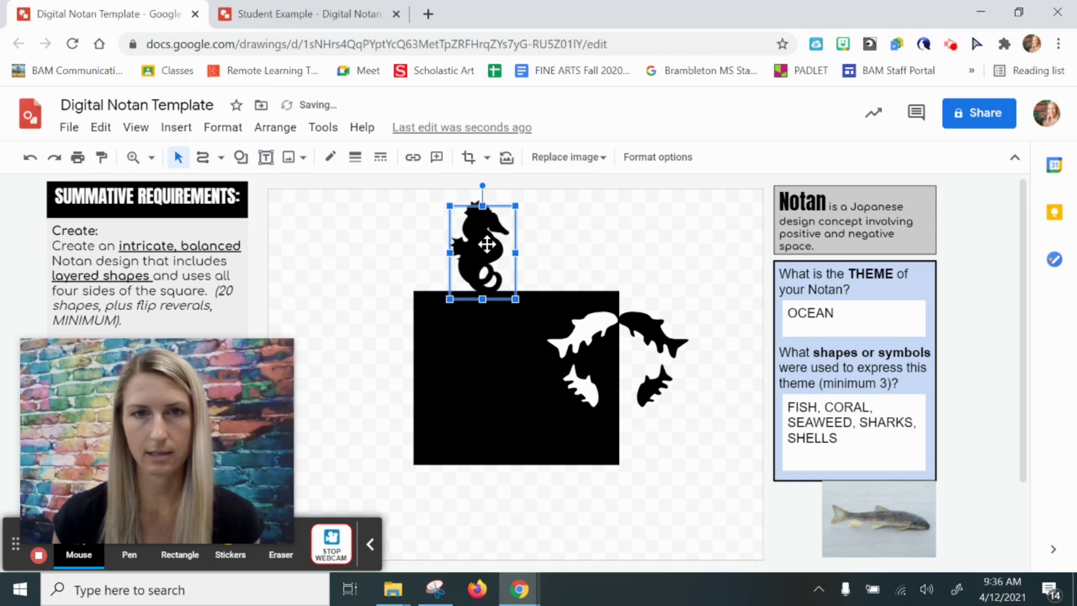
drag(493, 264, 542, 261)
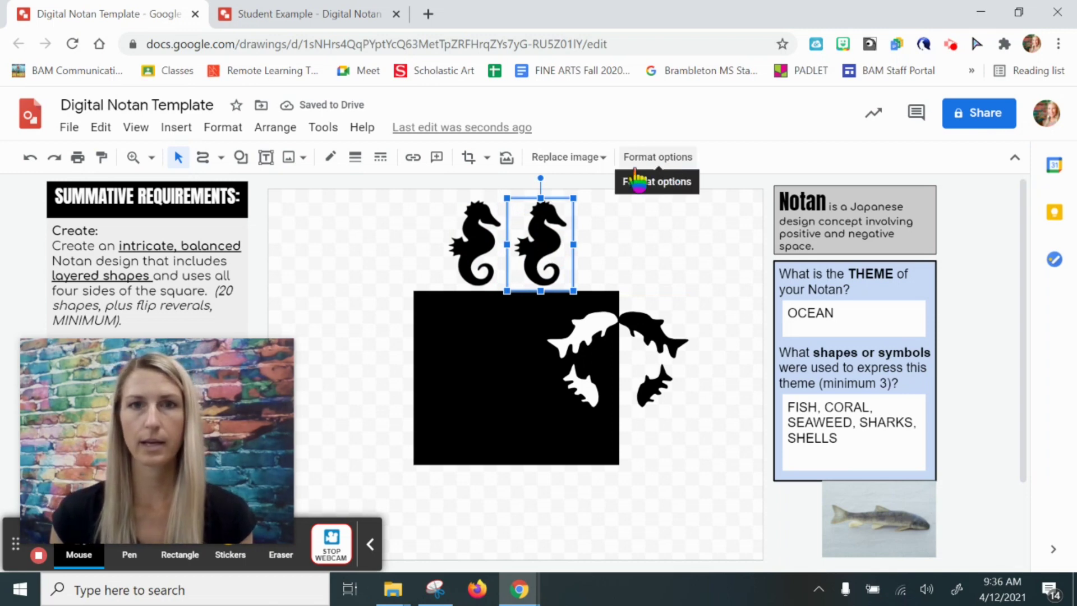
right_click(545, 241)
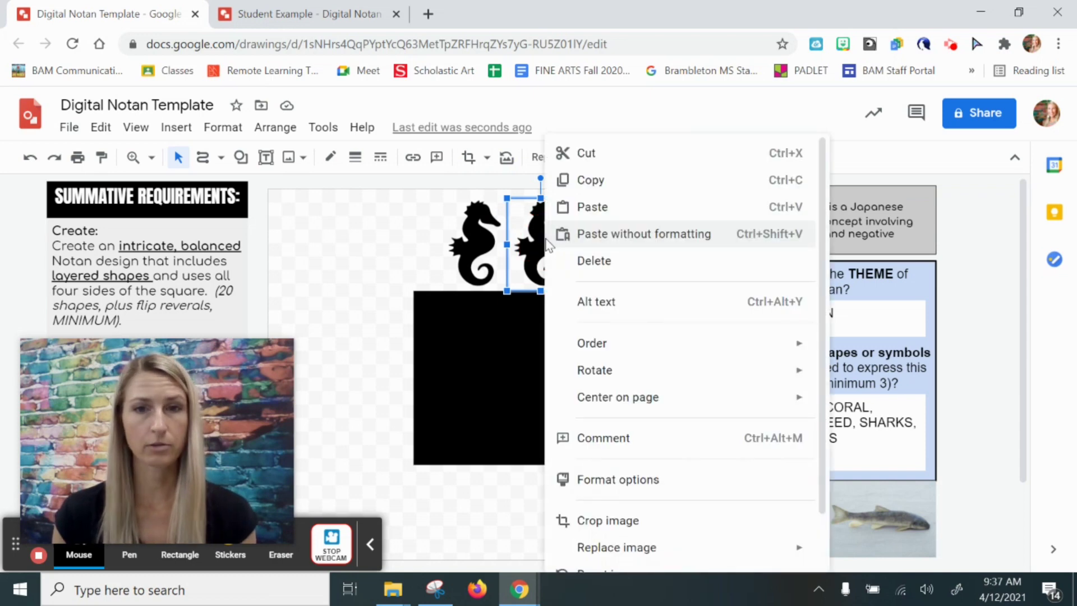
Step: Recolor the sea horse copy with Negative to make it white and move it just below the black one
click(641, 481)
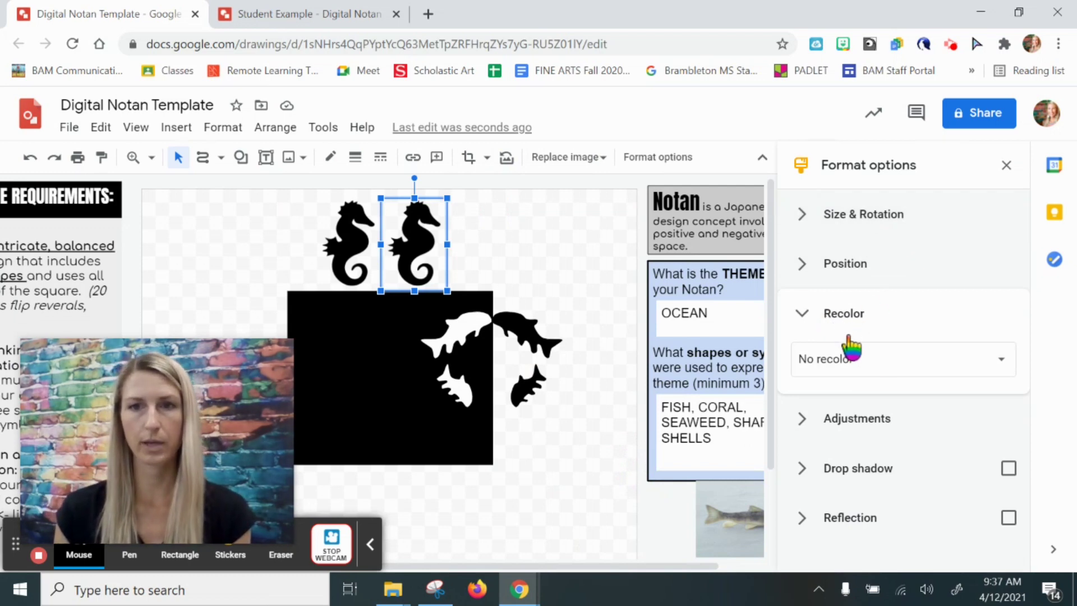
click(1002, 362)
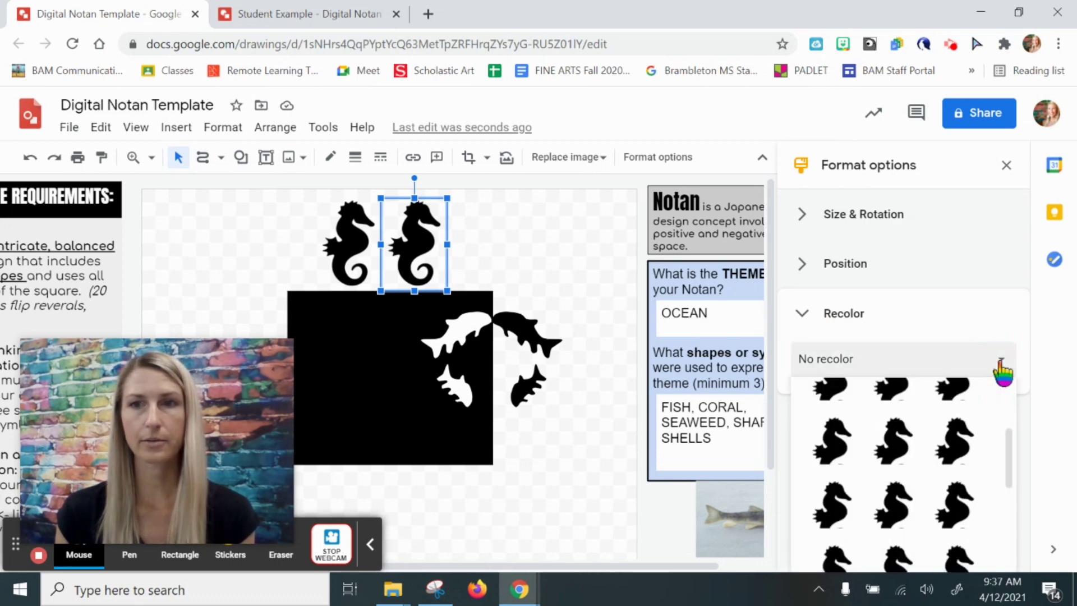
scroll(980, 432, up, 2)
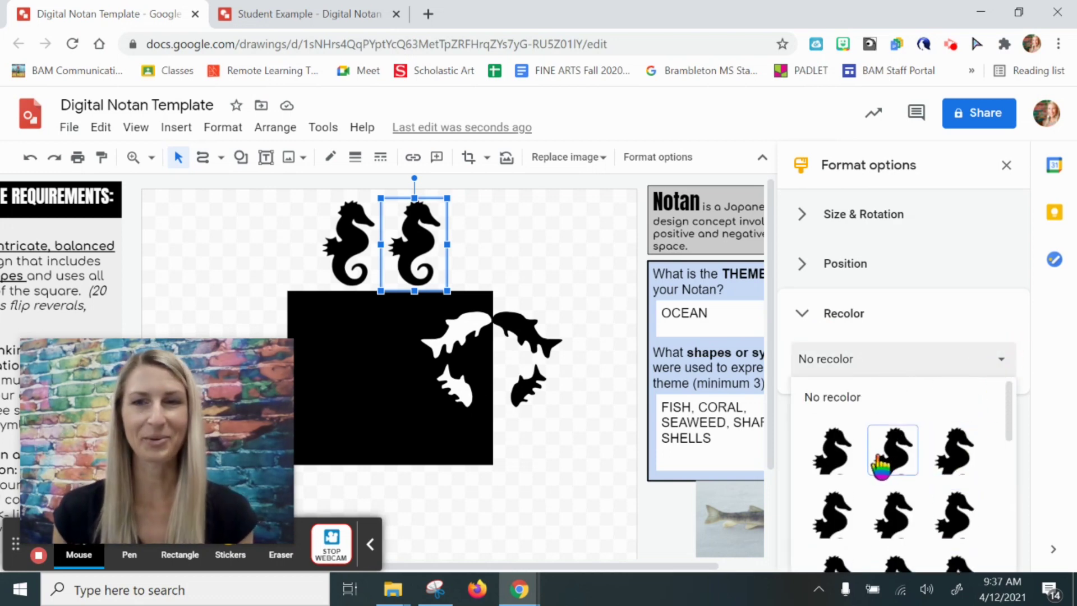
scroll(881, 465, down, 5)
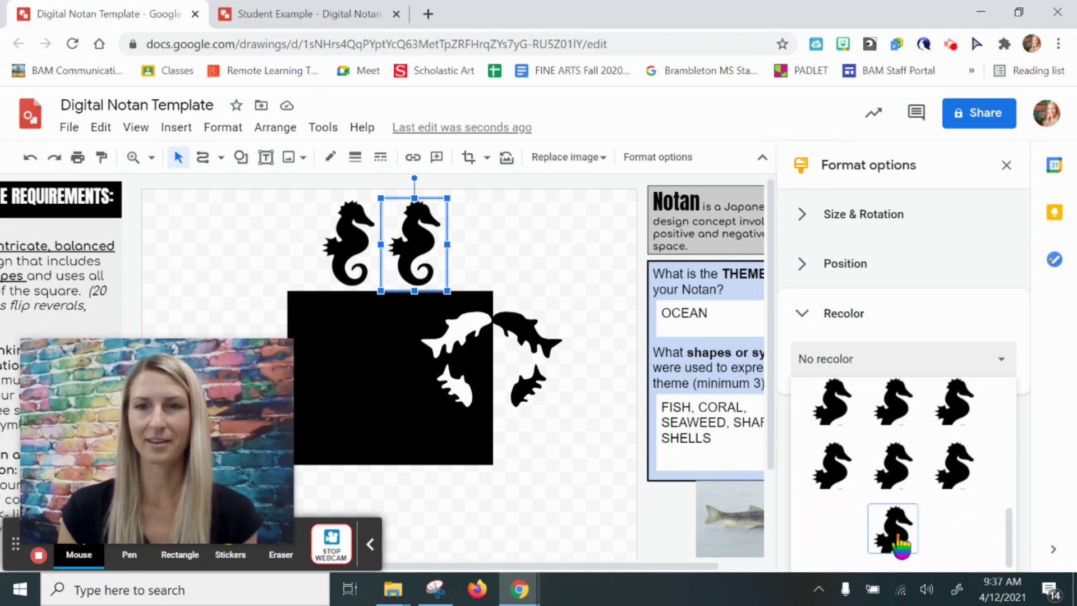
click(832, 530)
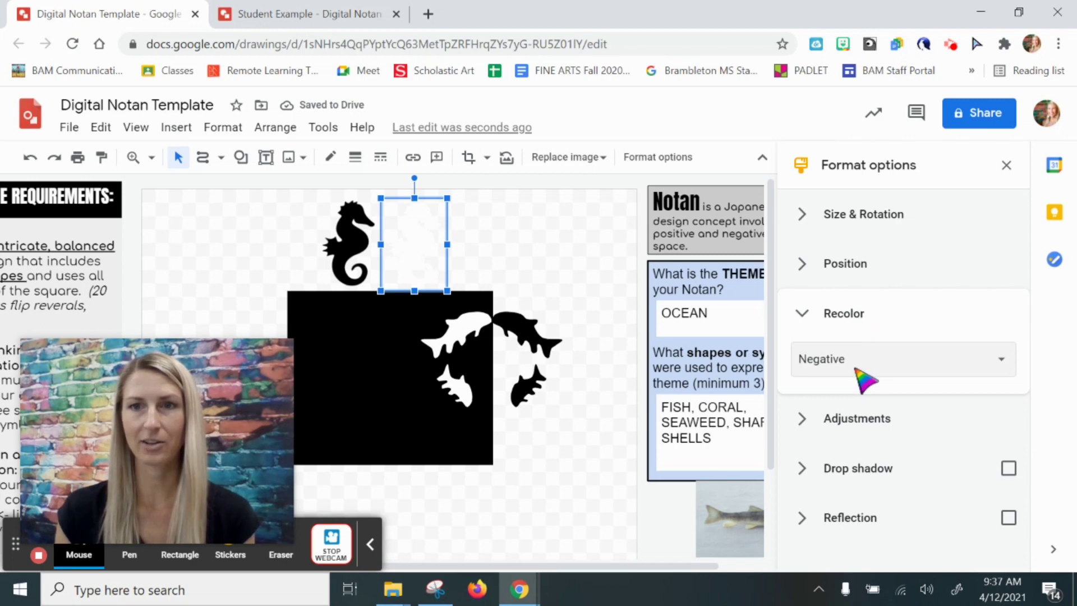
drag(408, 256, 356, 354)
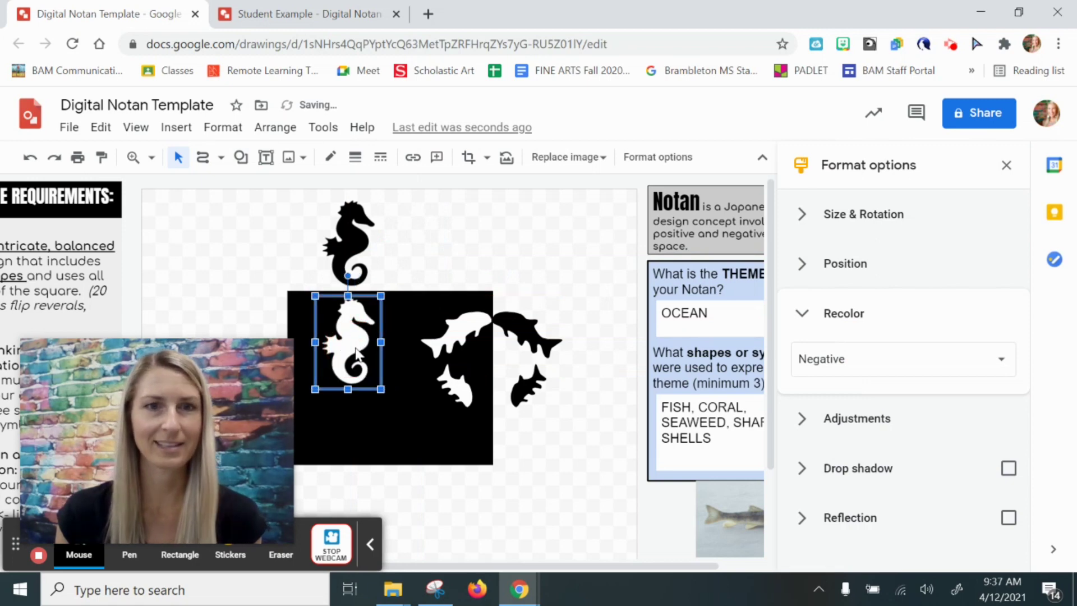
click(1006, 165)
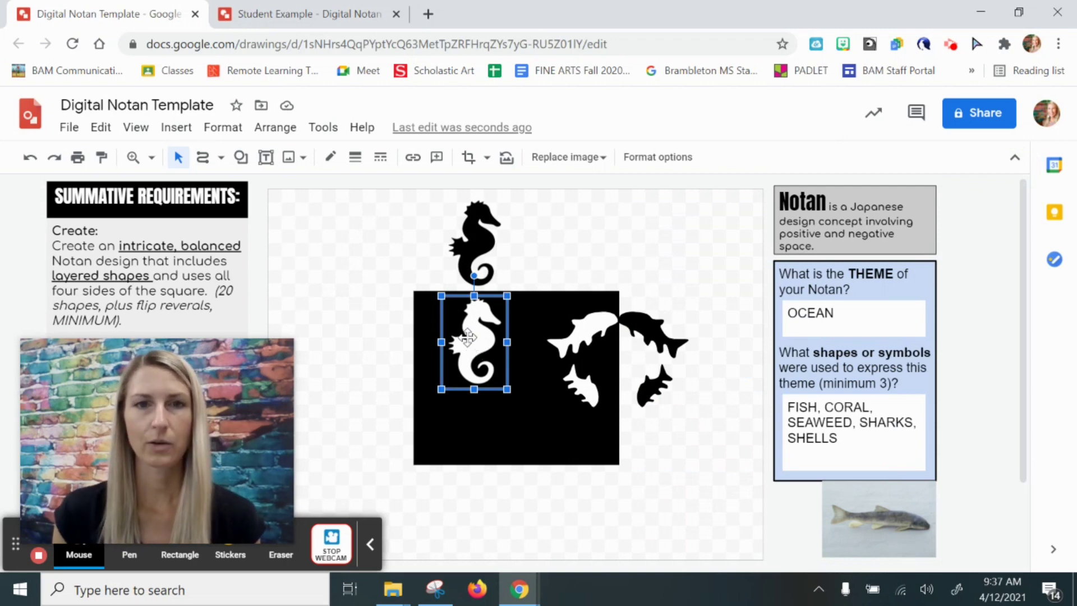
Step: Flip the white sea horse vertically
right_click(467, 337)
mouse_move(519, 377)
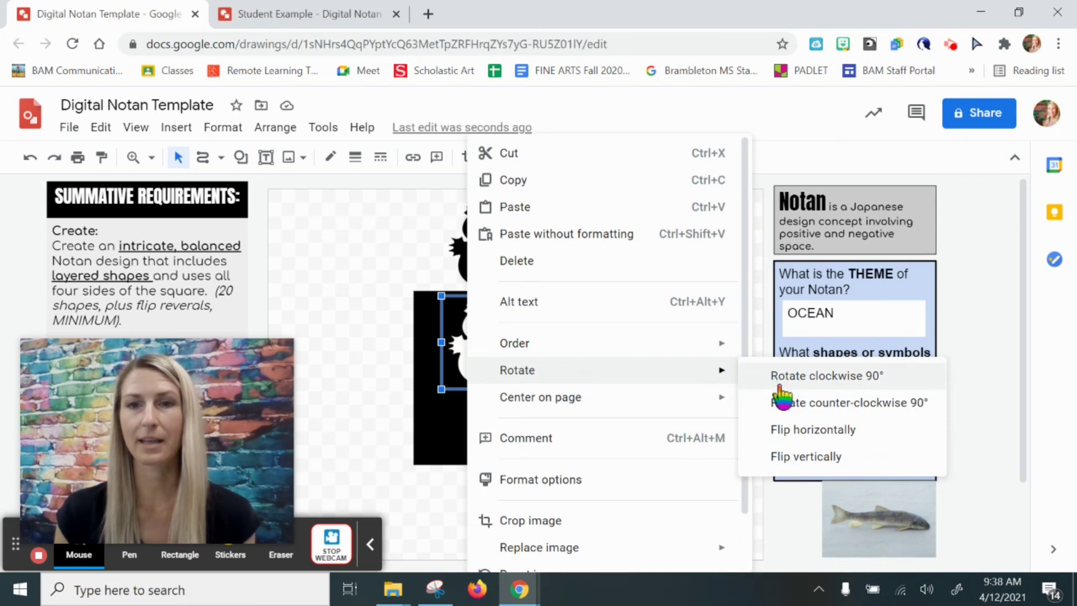
click(807, 456)
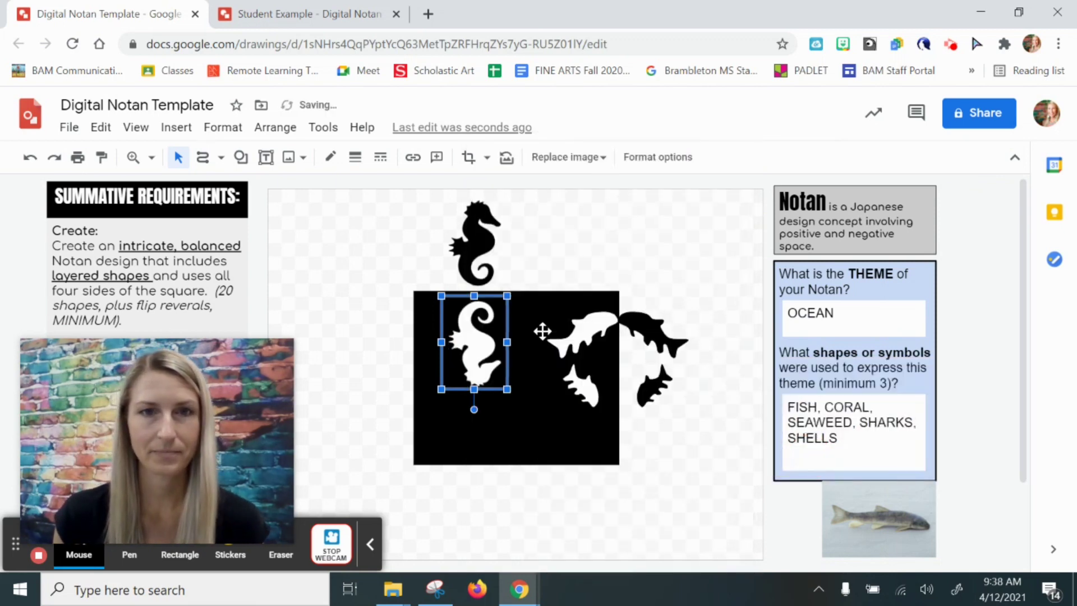
Step: Align the black sea horse on the square's top edge directly above the white one
click(522, 332)
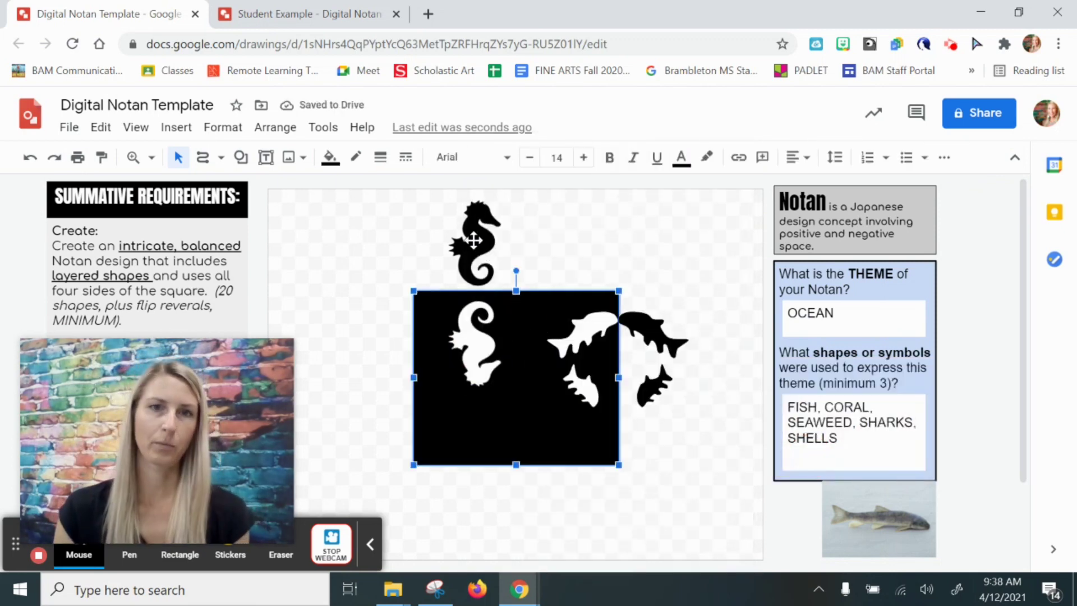
mouse_move(466, 247)
mouse_down()
mouse_move(474, 262)
mouse_move(476, 247)
mouse_up()
click(489, 360)
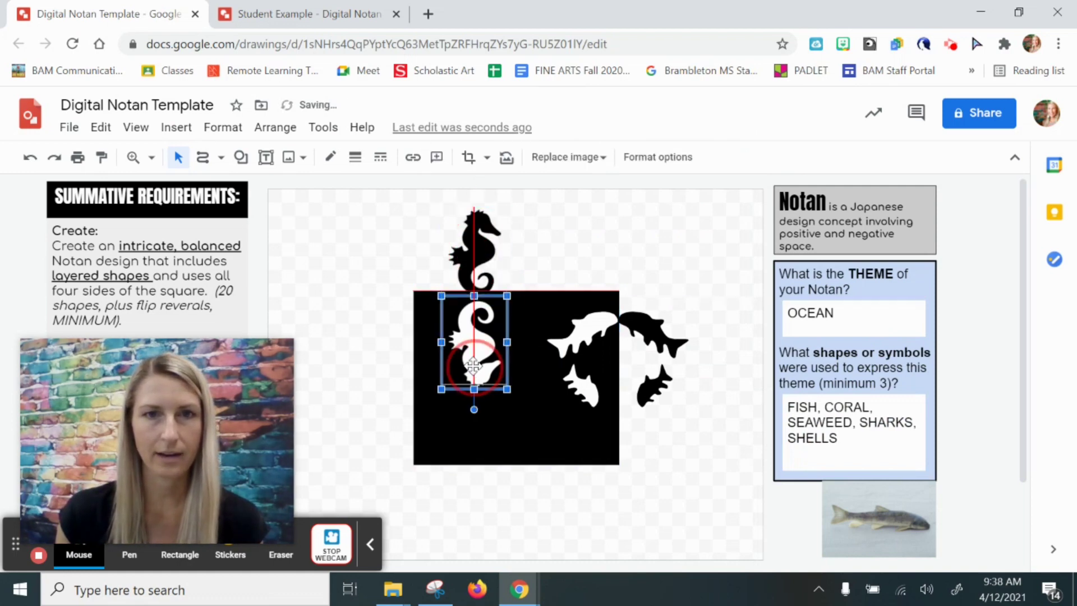
click(572, 280)
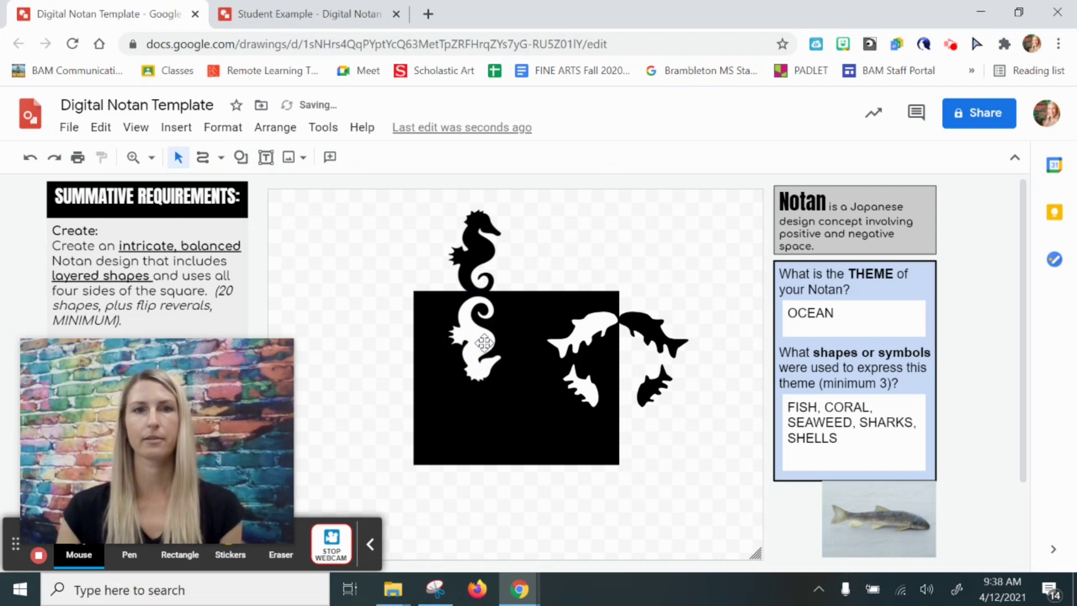
drag(476, 324, 477, 326)
click(589, 277)
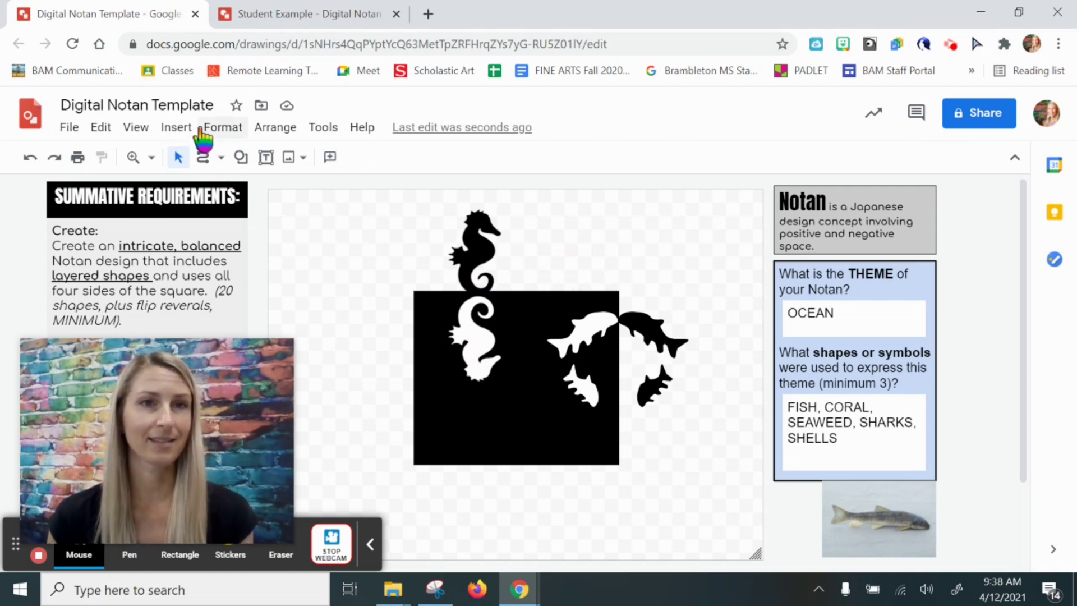
Step: Insert the black grass seaweed result from a 'seaweed silhouette' web search and position it
click(176, 127)
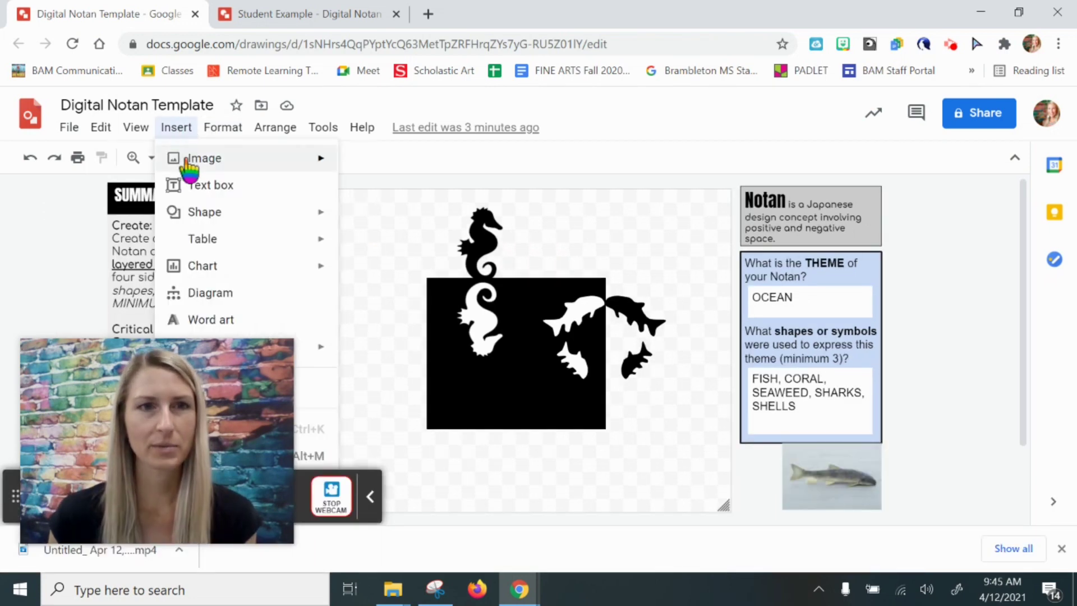
mouse_move(331, 165)
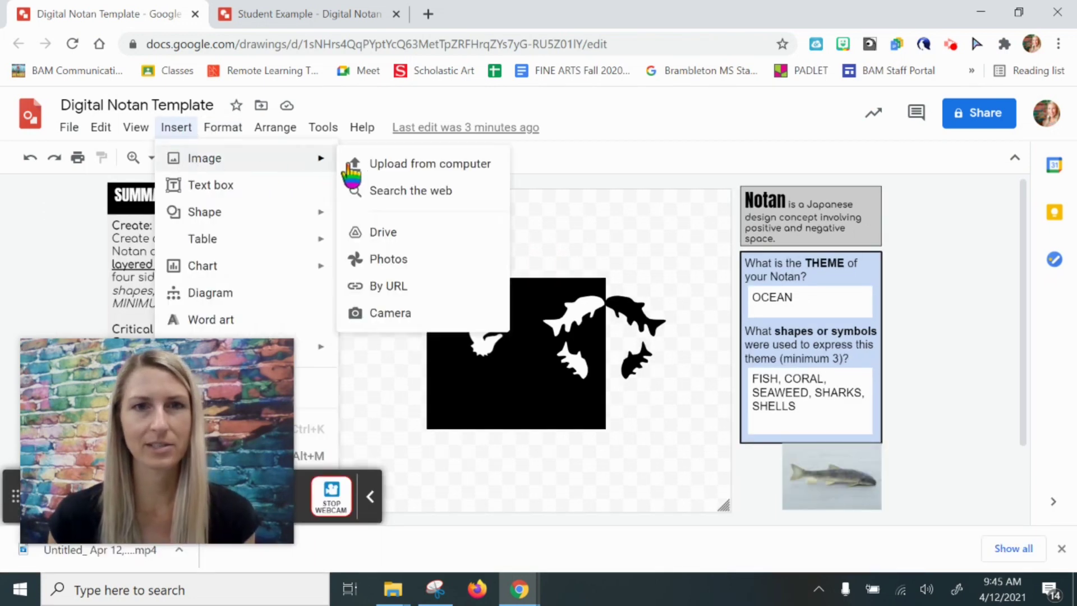
click(404, 190)
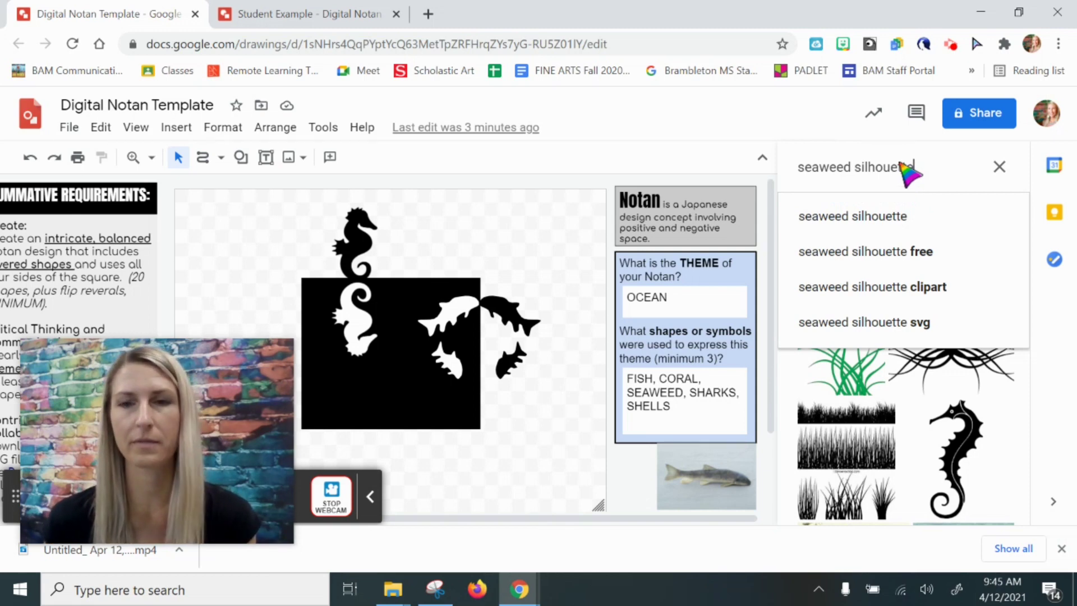
click(860, 464)
click(848, 444)
click(978, 504)
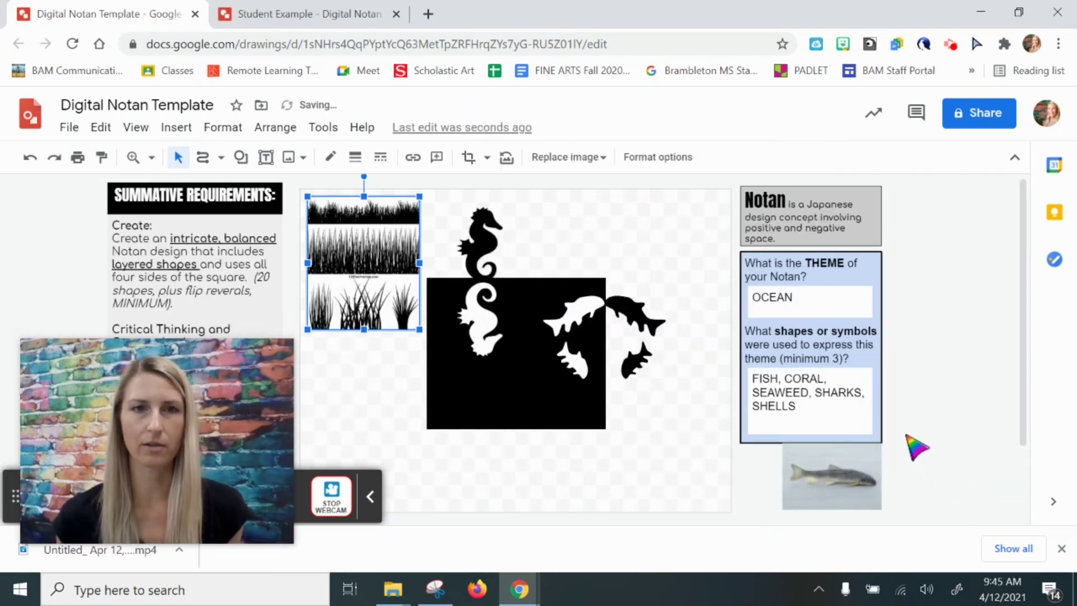
drag(416, 331, 581, 516)
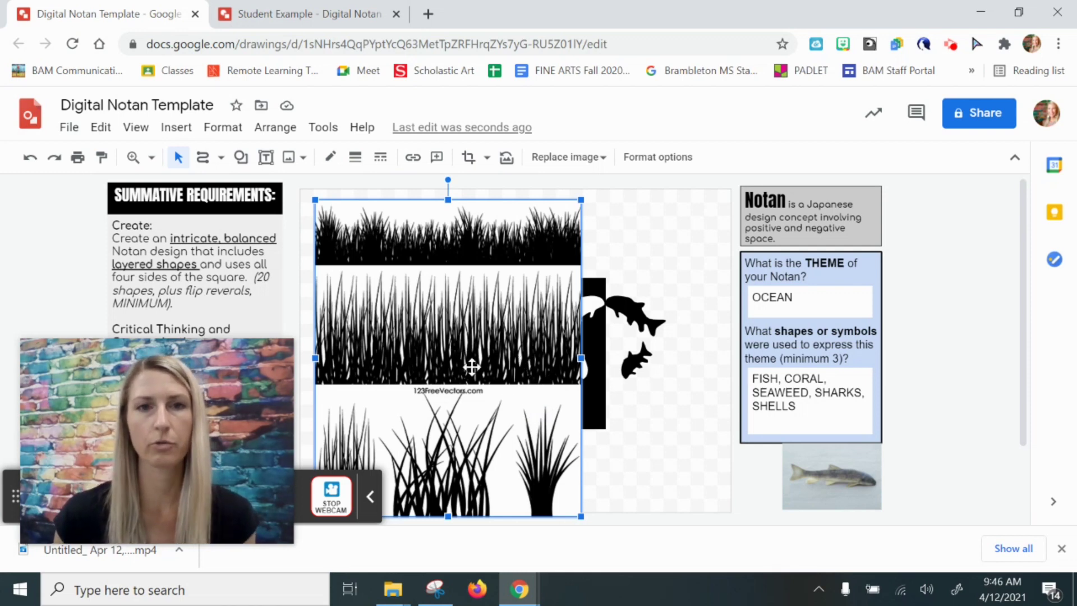
Step: Crop the seaweed image down to its top strip of grass
double_click(455, 343)
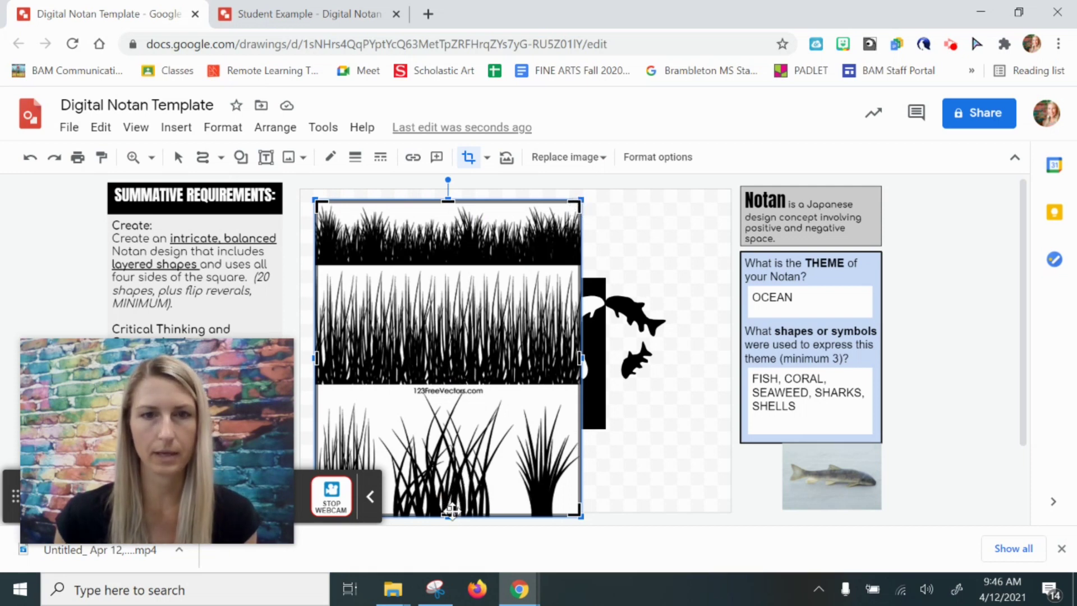
drag(451, 515, 448, 268)
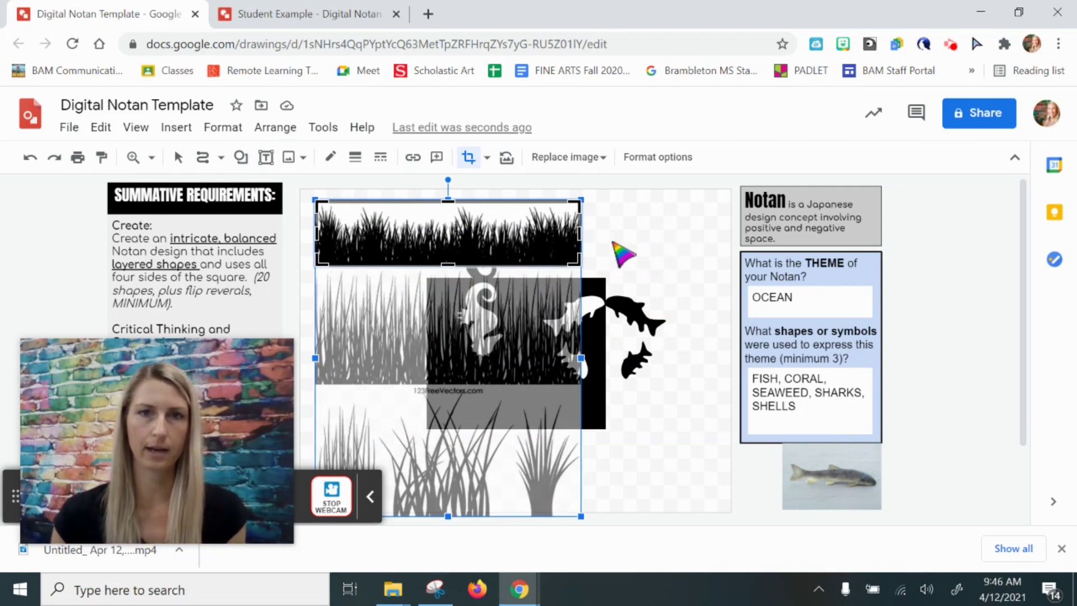
key(Return)
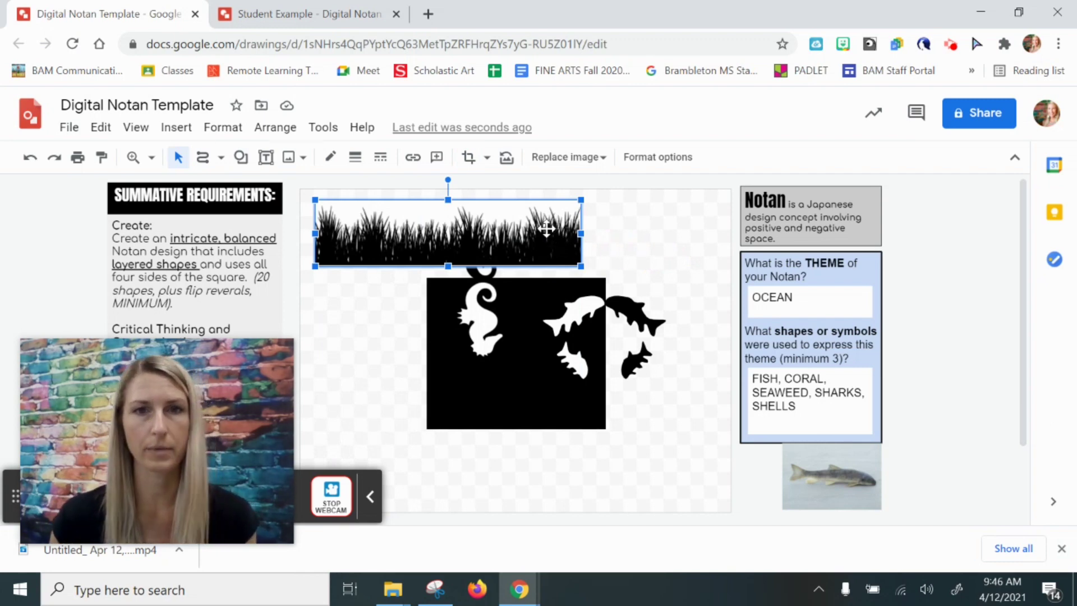
Step: Move the grass strip to the square's bottom edge and resize it to the square's width
drag(560, 247, 669, 405)
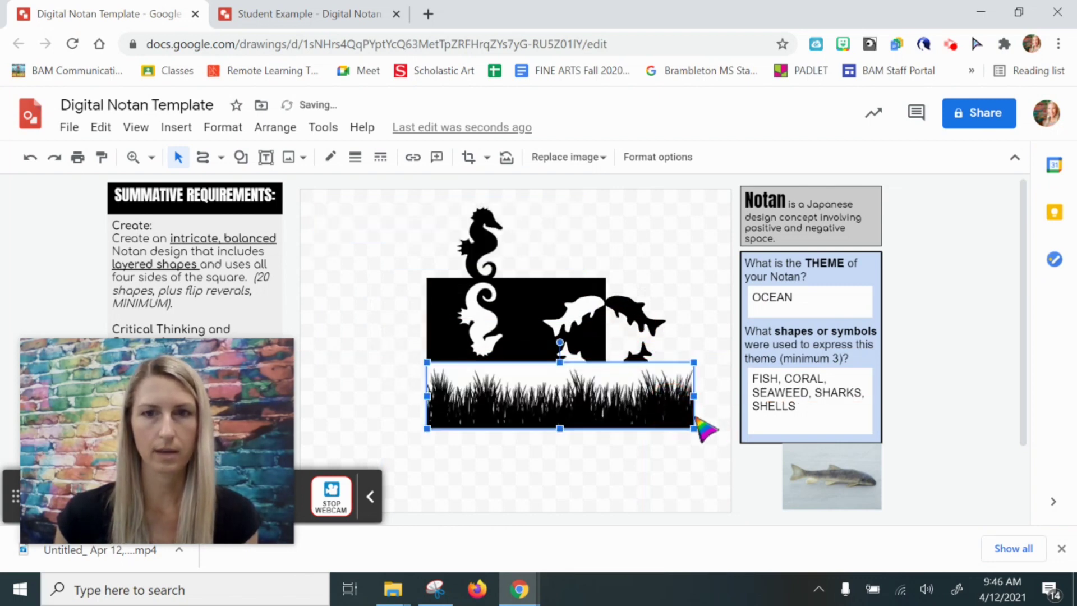
drag(695, 363, 604, 372)
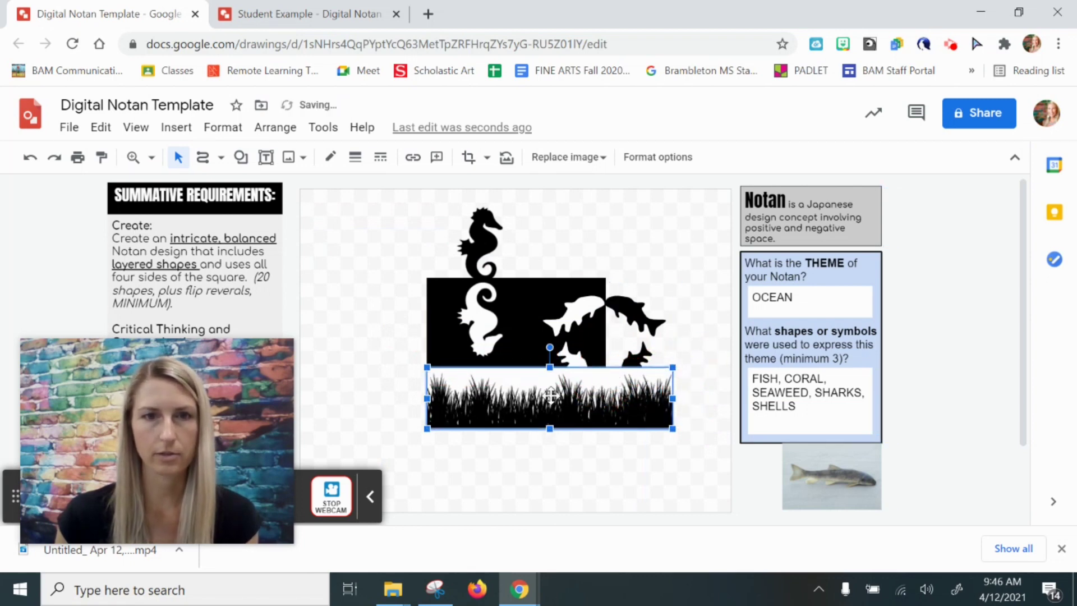
click(672, 368)
drag(671, 369, 621, 380)
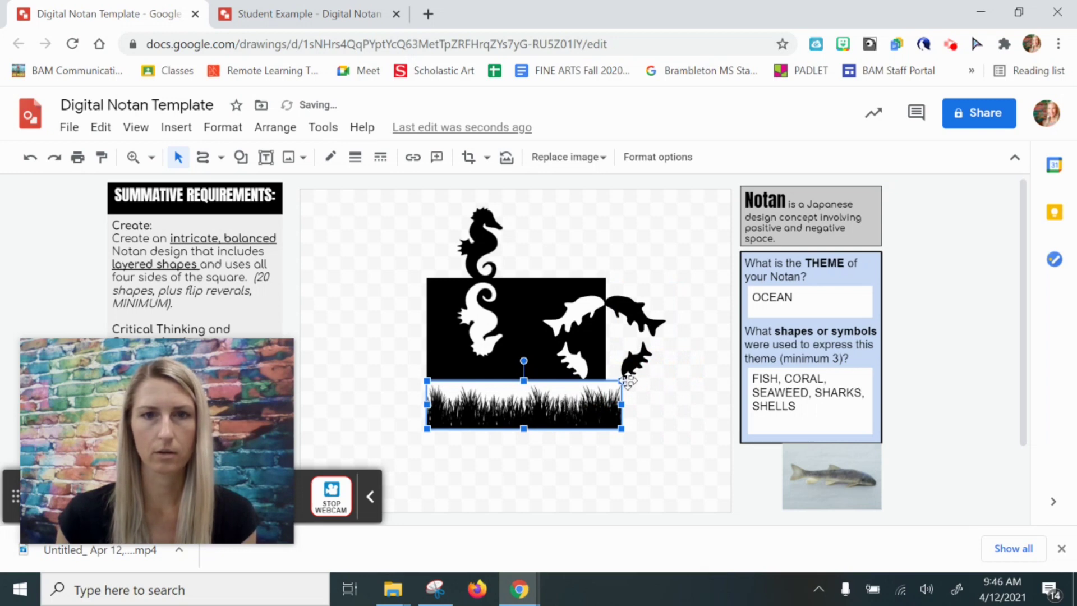
drag(621, 381, 600, 400)
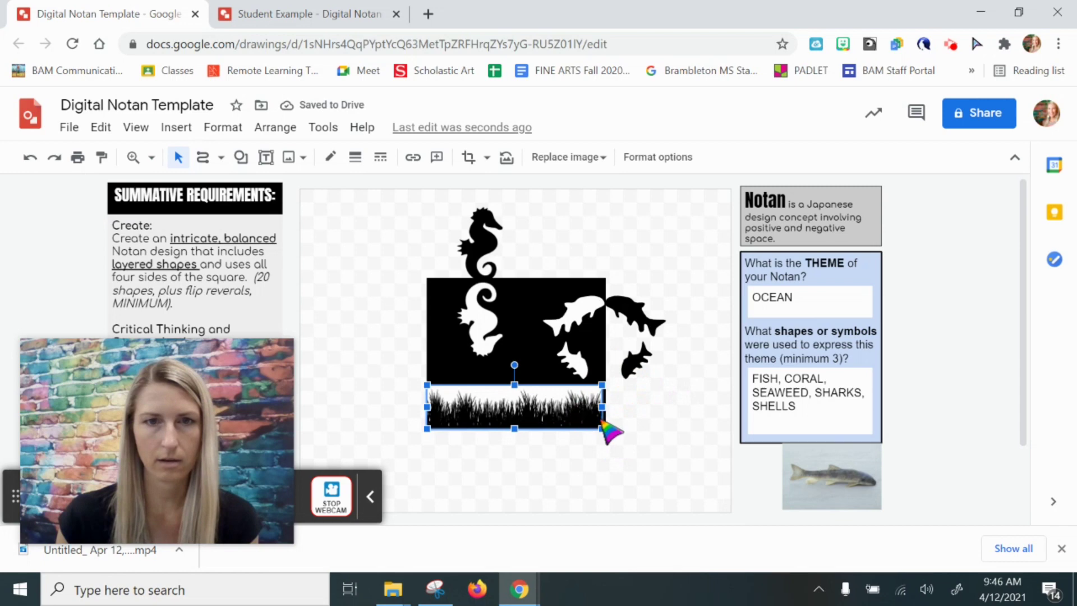
drag(603, 407, 608, 408)
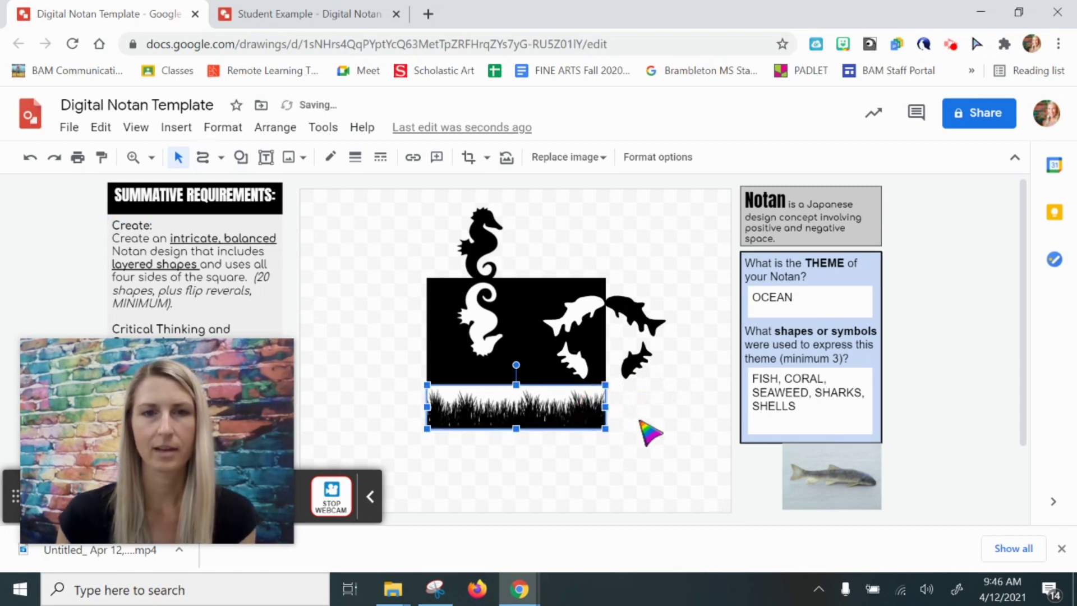
click(642, 422)
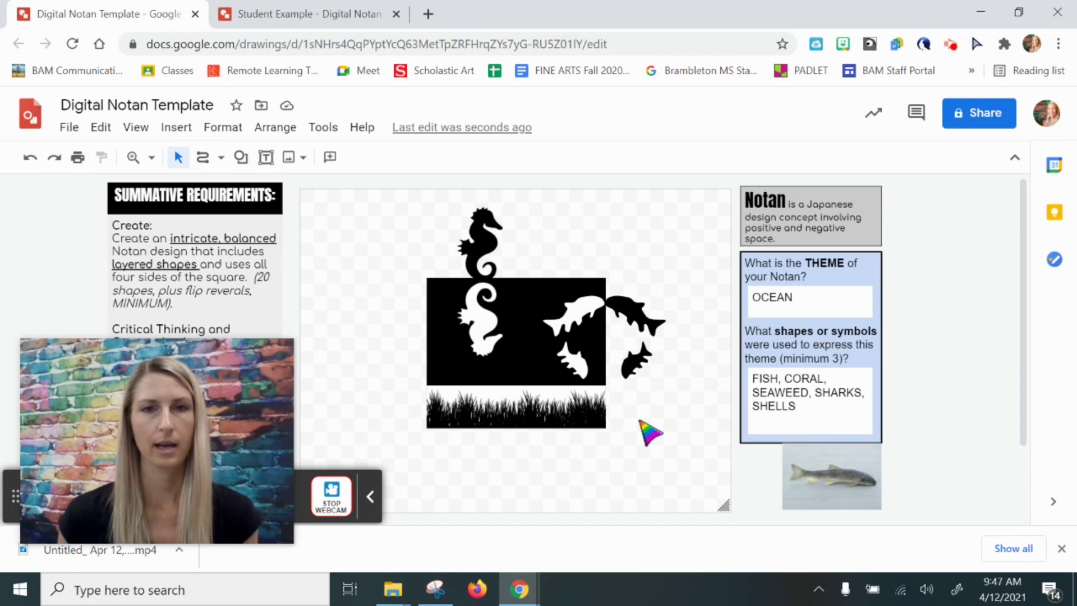
Step: Recolor the grass strip with the Negative option so it turns white
right_click(488, 401)
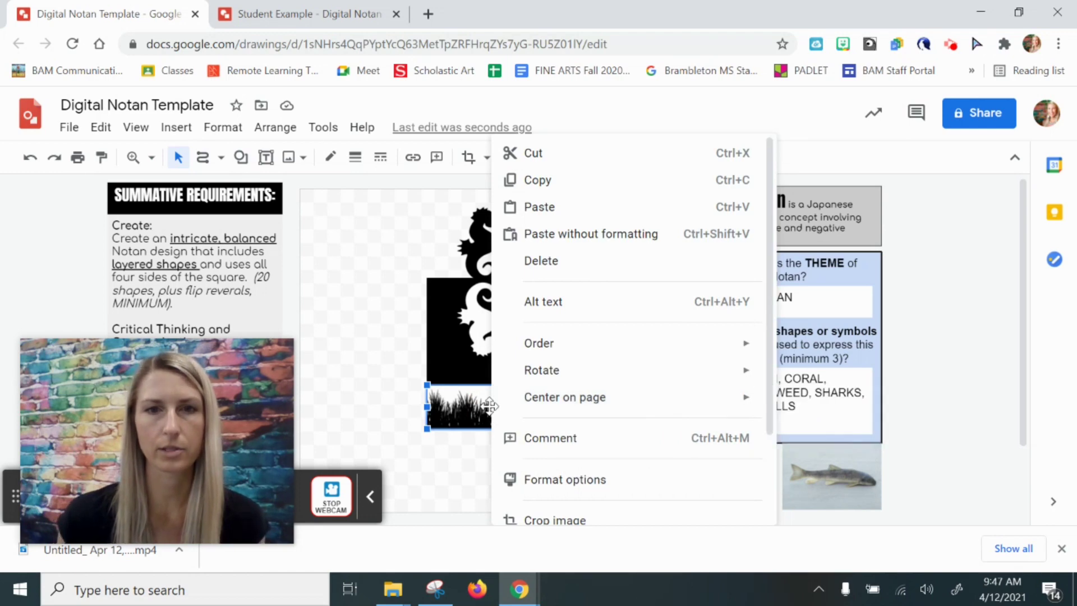
click(533, 482)
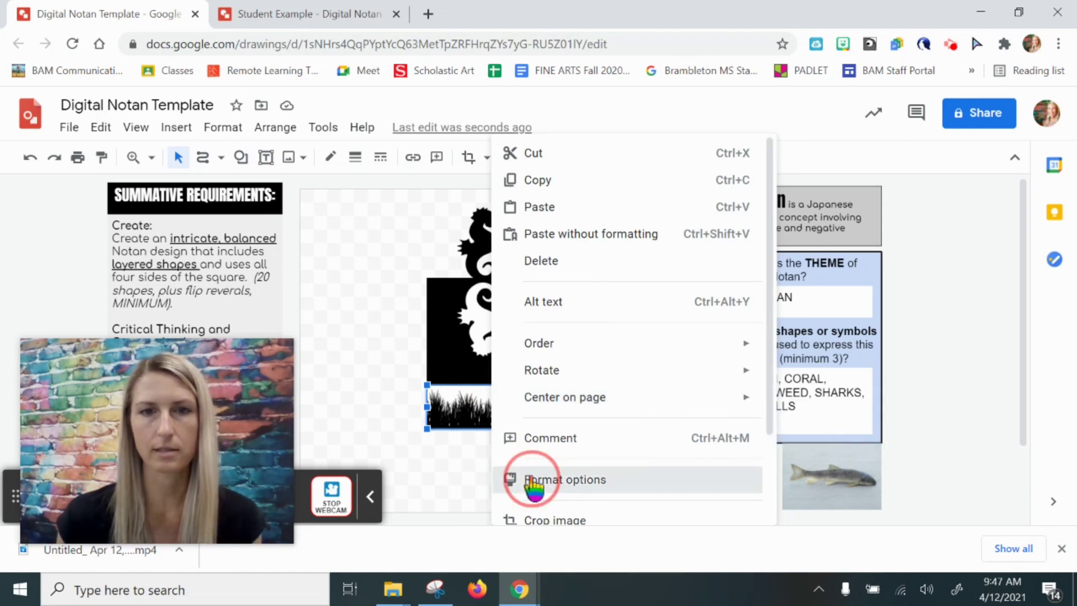
click(885, 362)
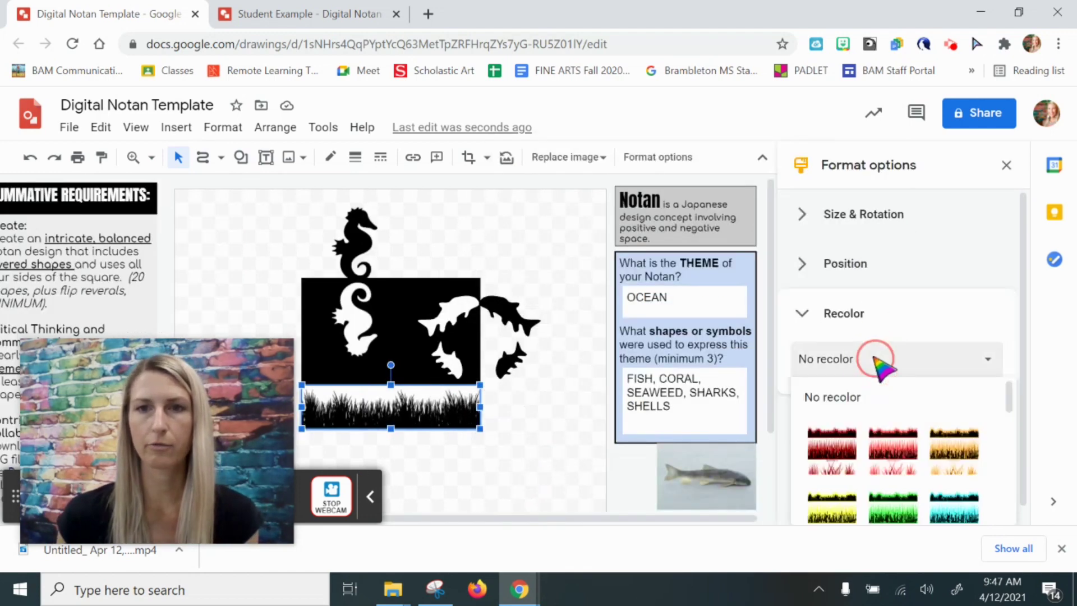
scroll(892, 466, down, 1)
scroll(892, 463, down, 3)
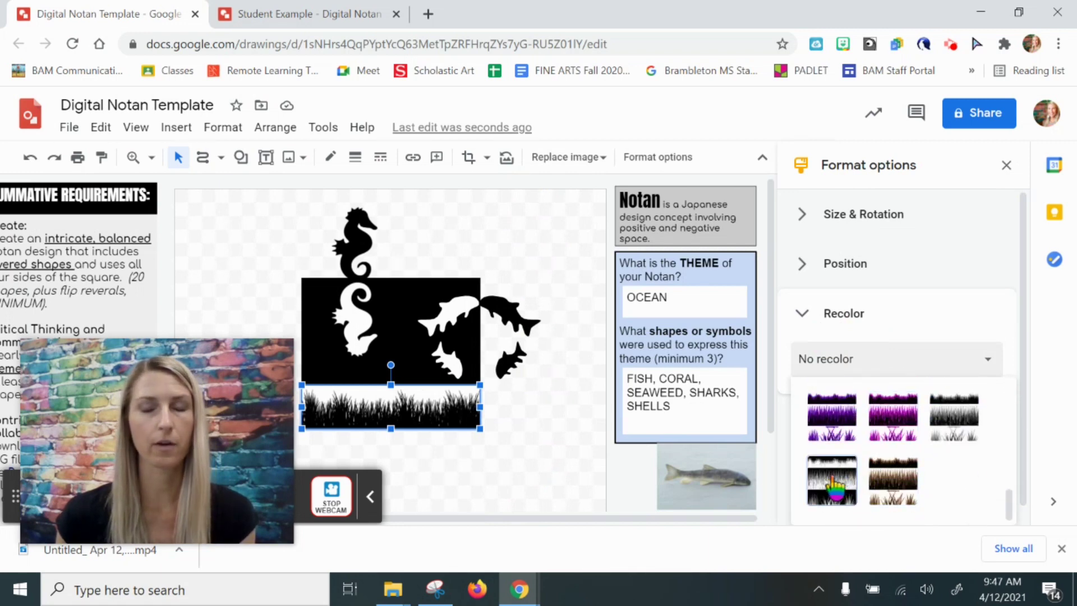
click(834, 486)
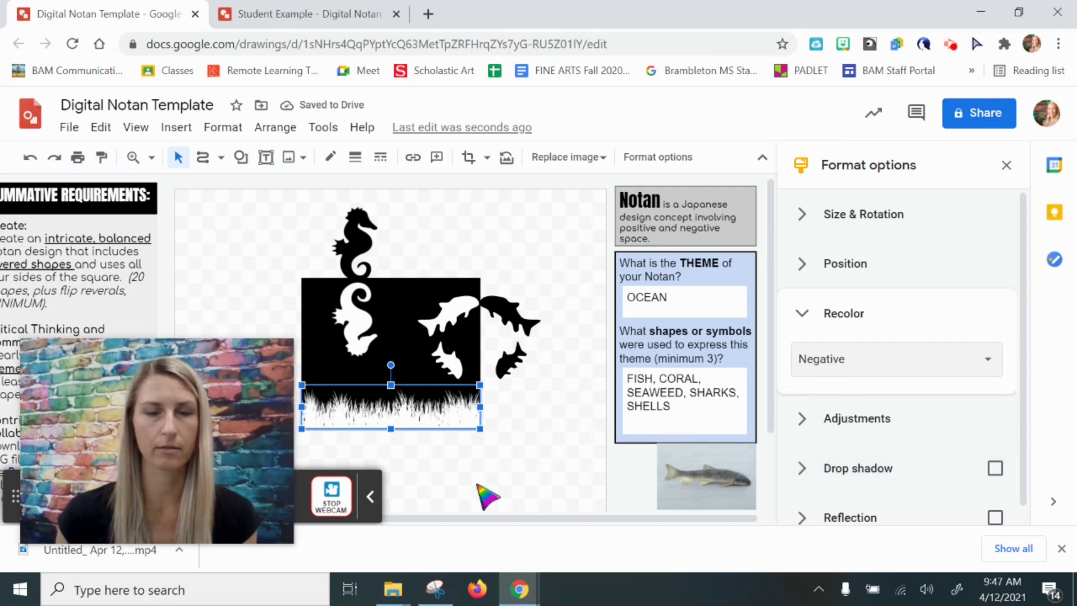
click(551, 434)
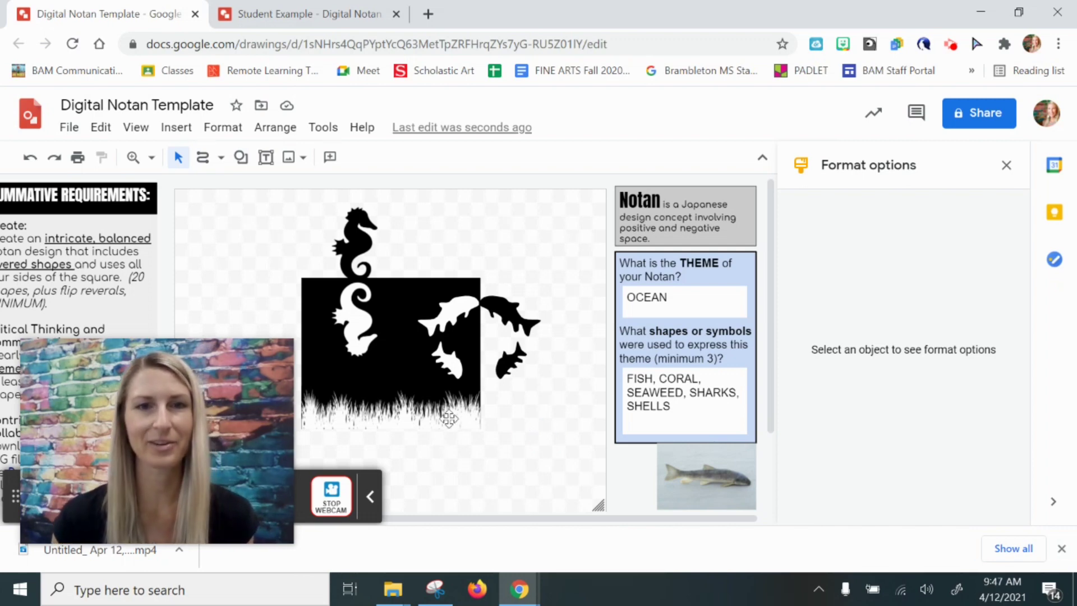
Step: Nudge a grass strip copy down and set its Recolor back to No recolor
click(420, 421)
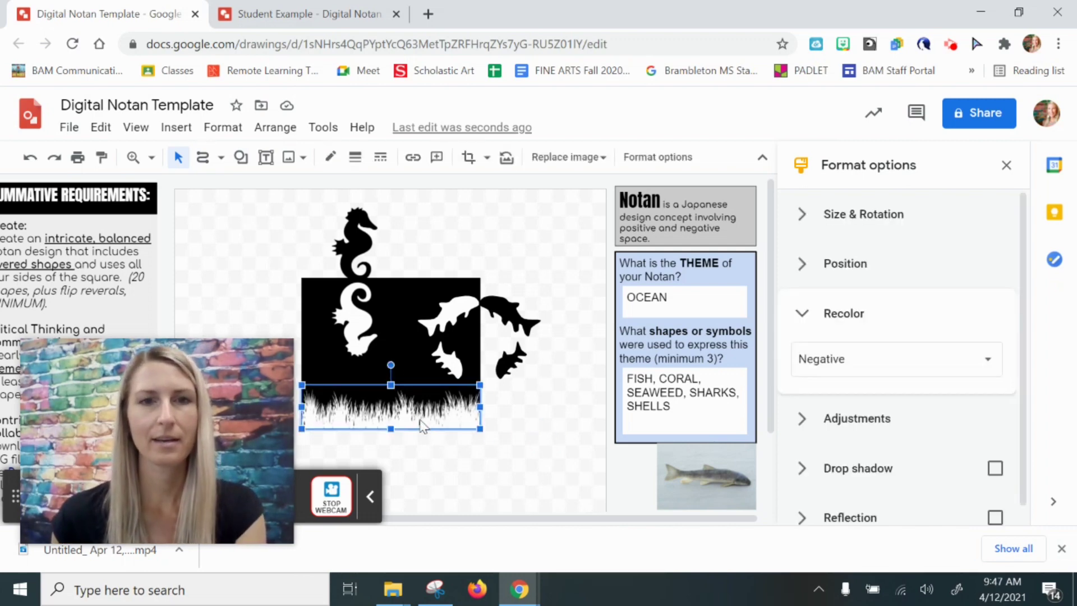
drag(420, 421, 428, 428)
click(963, 358)
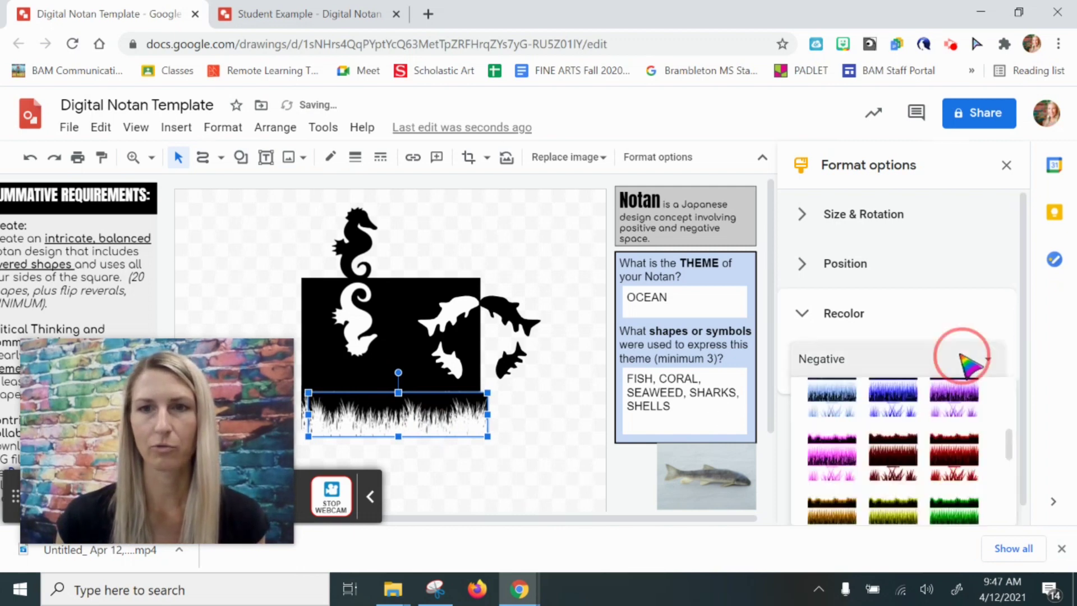
scroll(878, 429, up, 5)
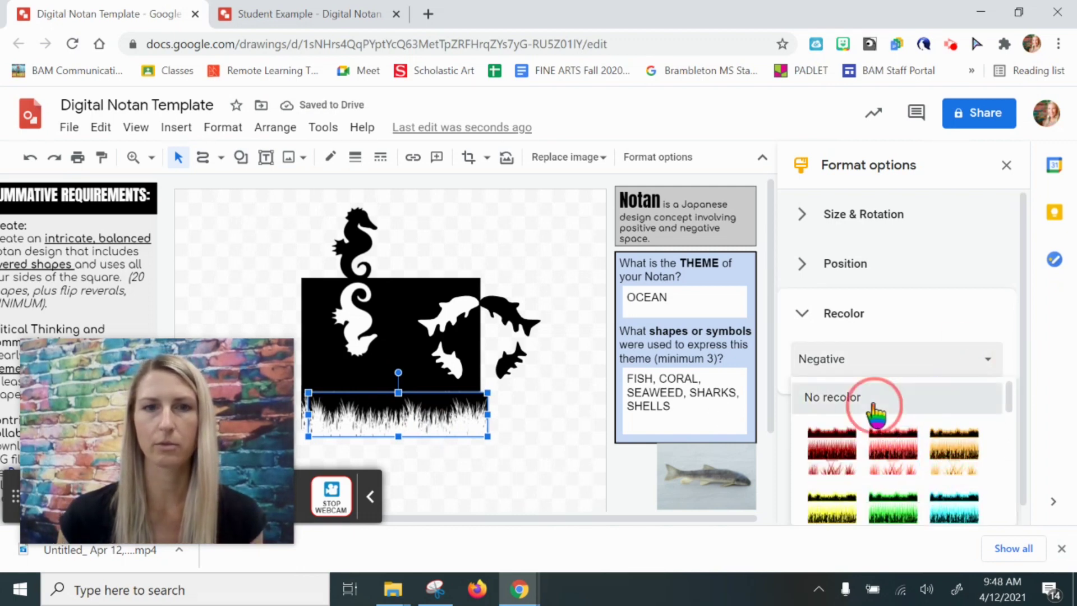
click(876, 400)
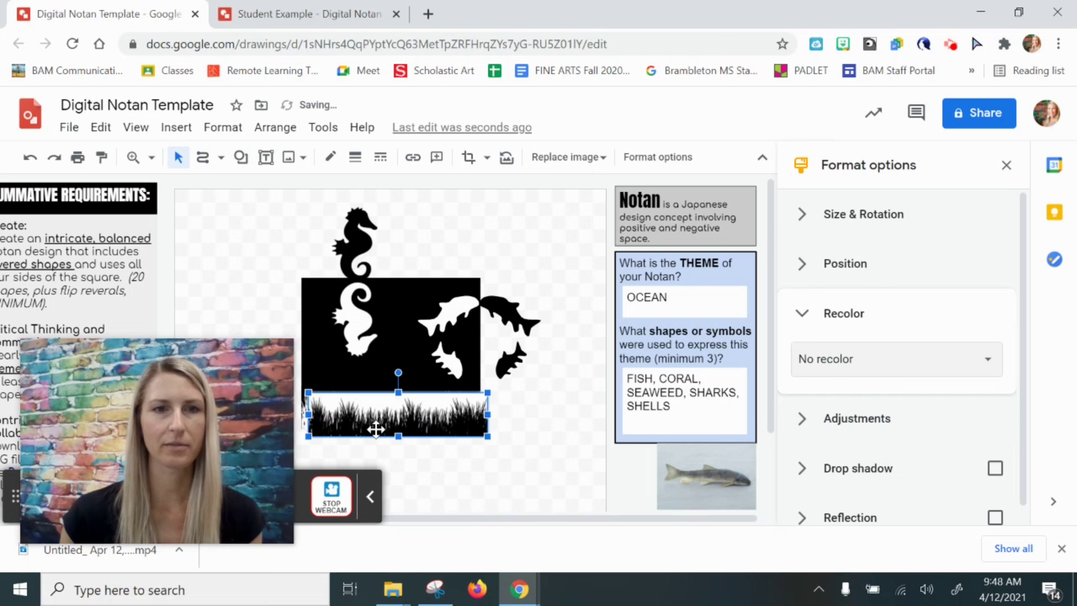
Step: Flip the black grass vertically and align it just below the square's bottom edge
click(432, 472)
drag(409, 414, 410, 453)
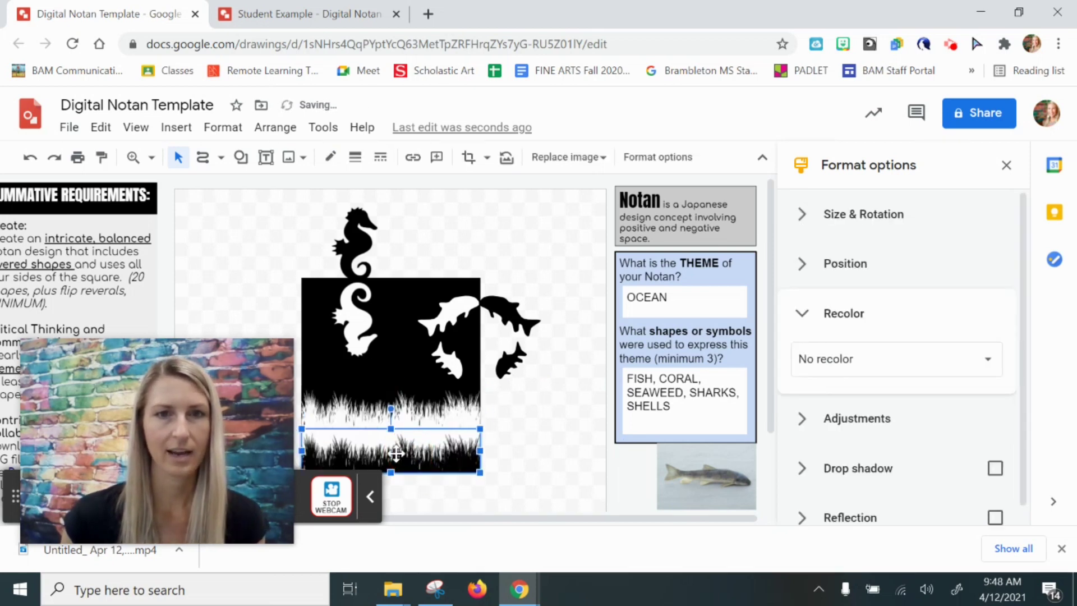
right_click(396, 452)
mouse_move(454, 385)
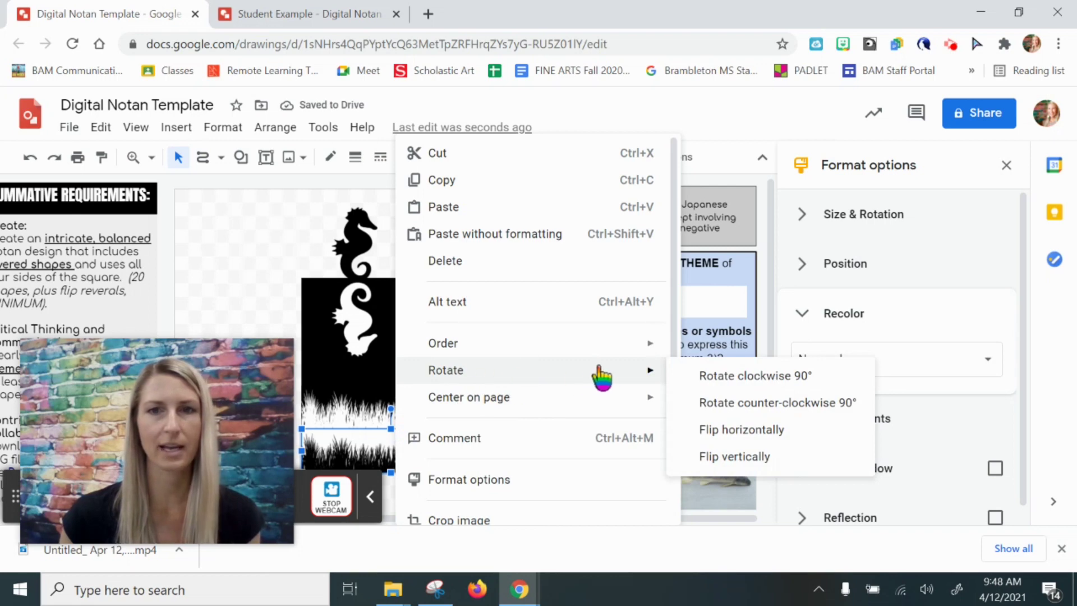
click(723, 457)
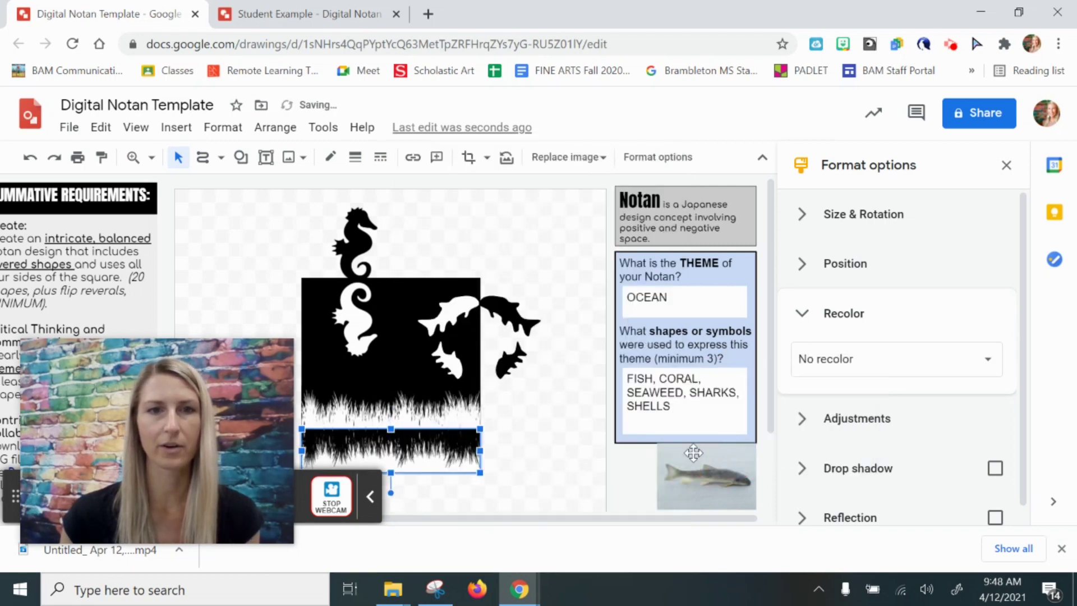
click(505, 453)
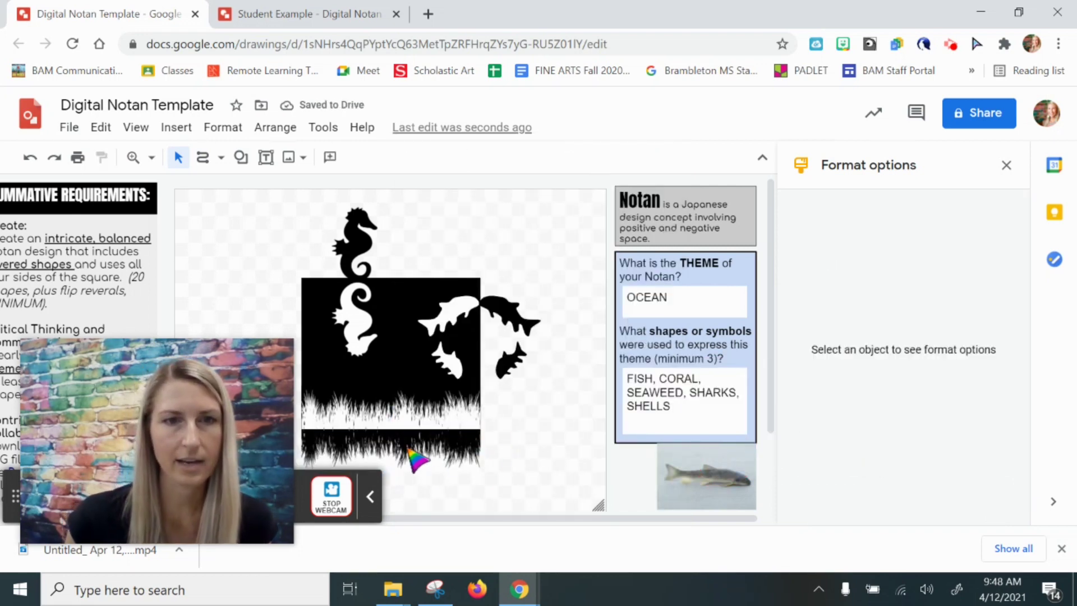
click(458, 442)
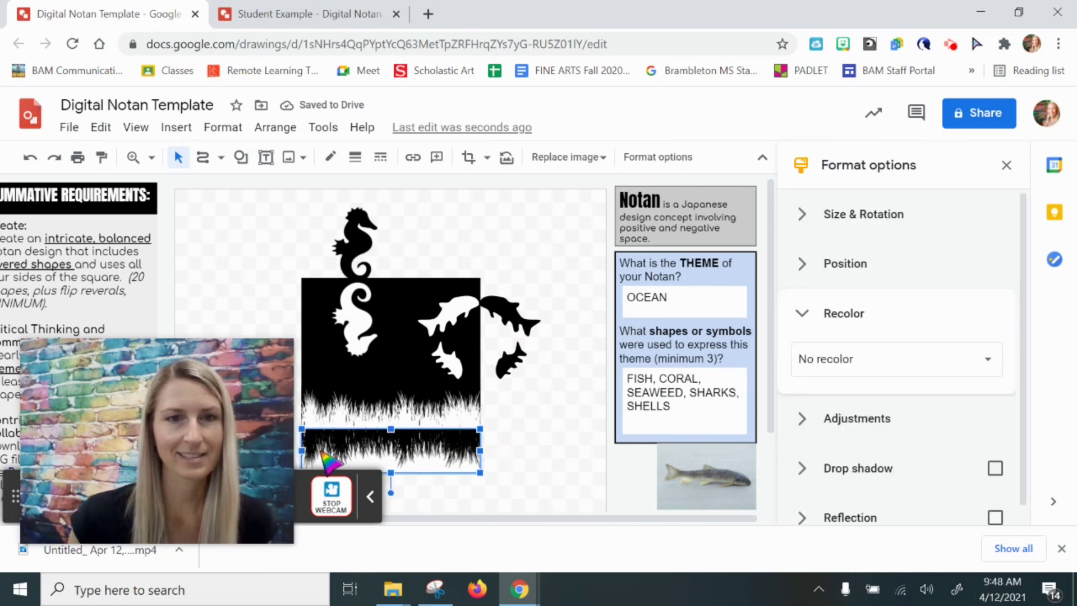
drag(325, 447, 323, 449)
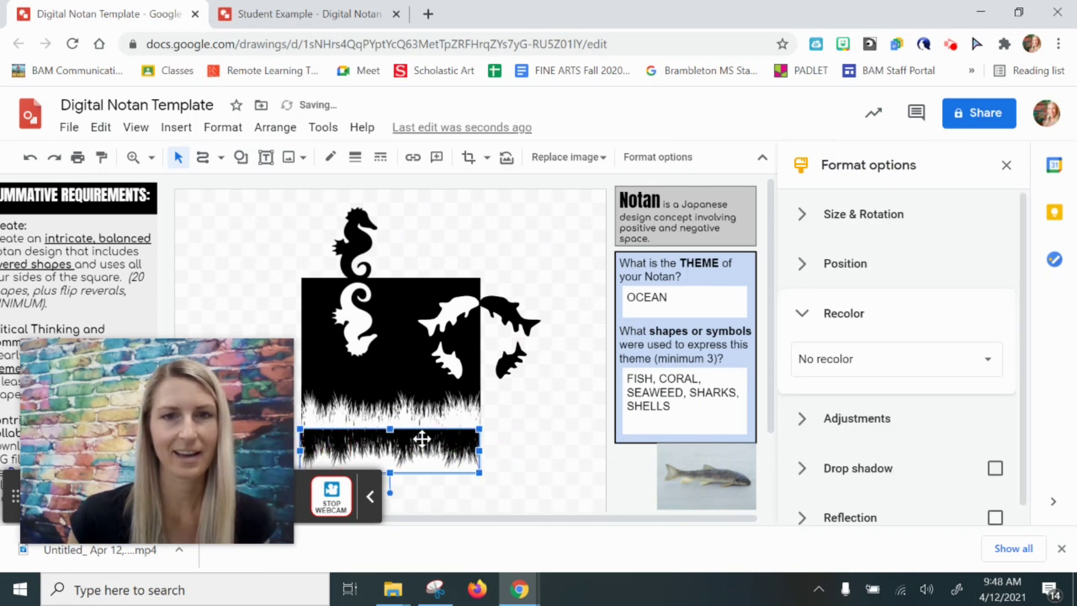
click(540, 436)
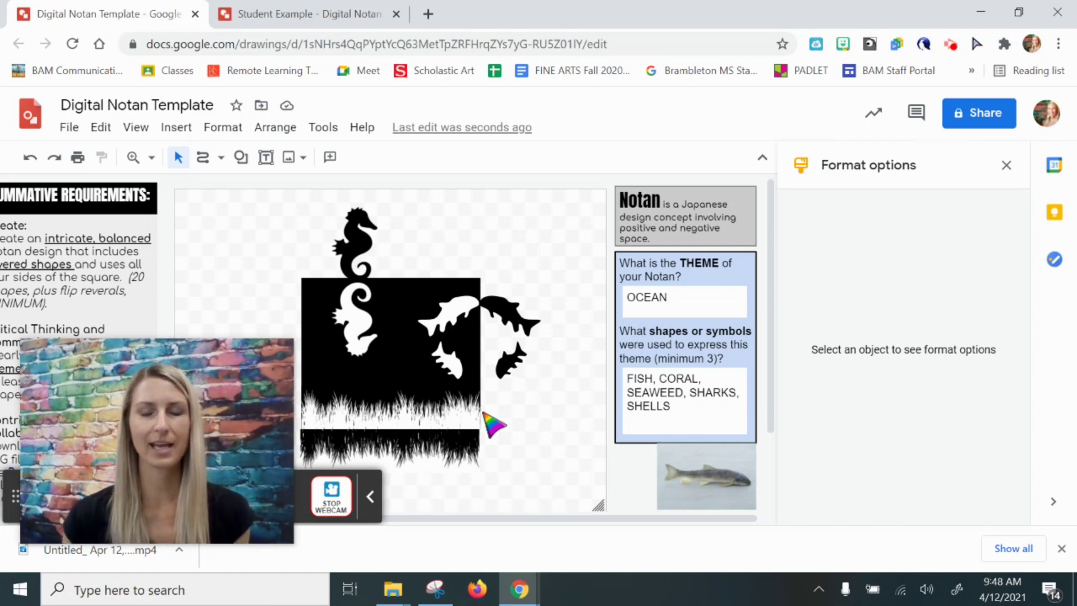
click(356, 13)
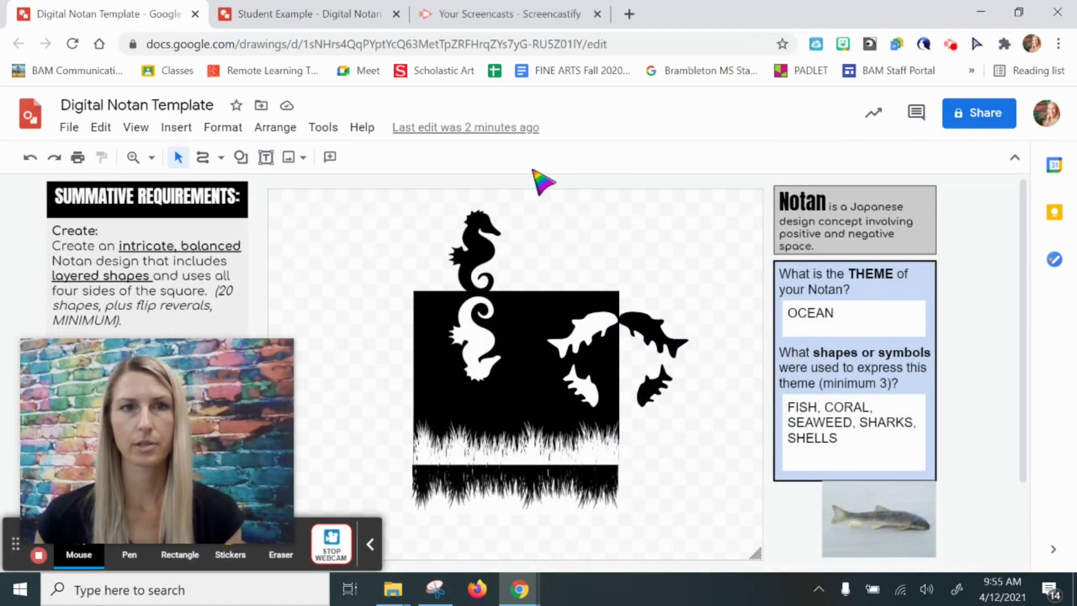
Step: Insert the first black sun result from a 'sun silhouette' web image search
click(170, 131)
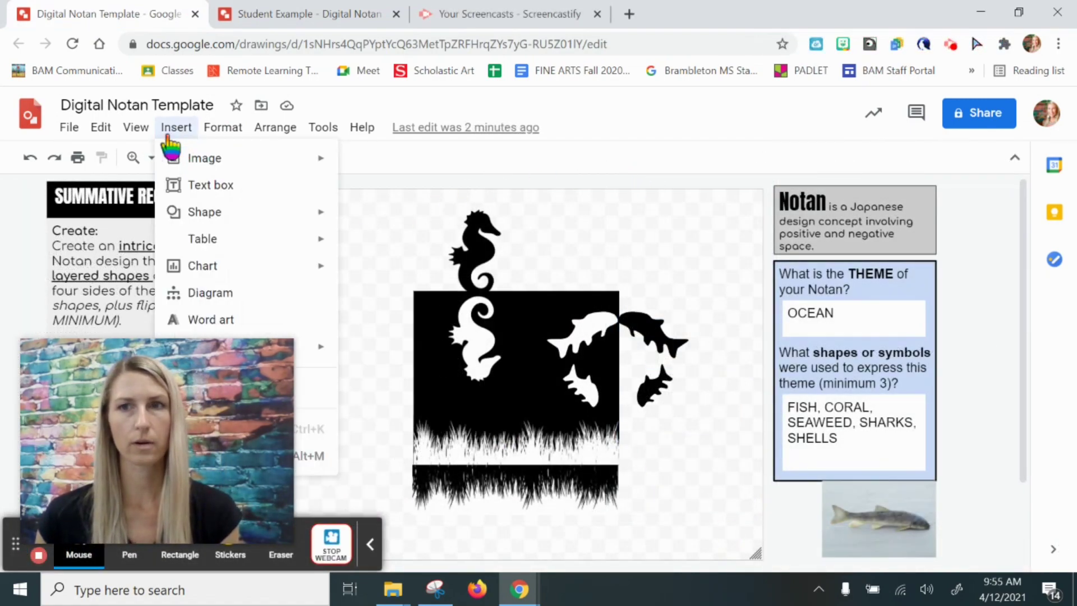
mouse_move(248, 163)
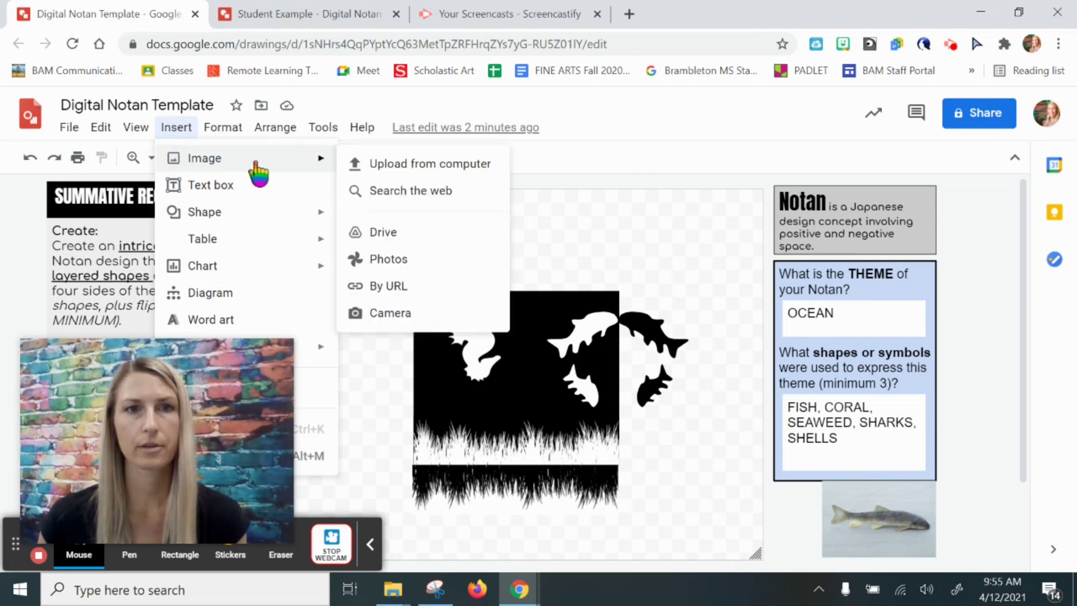
click(387, 194)
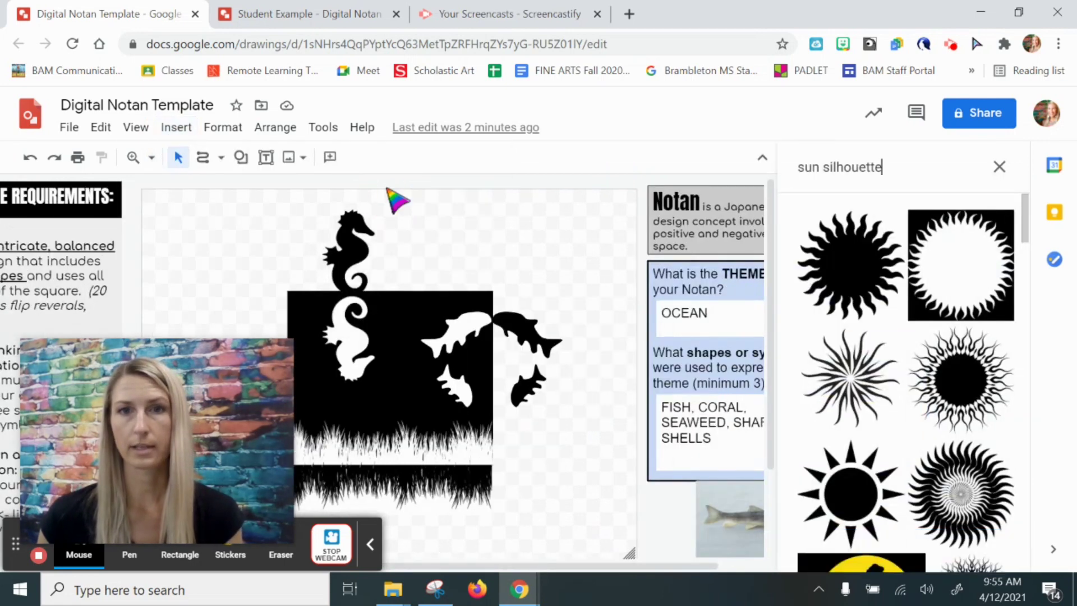
click(830, 219)
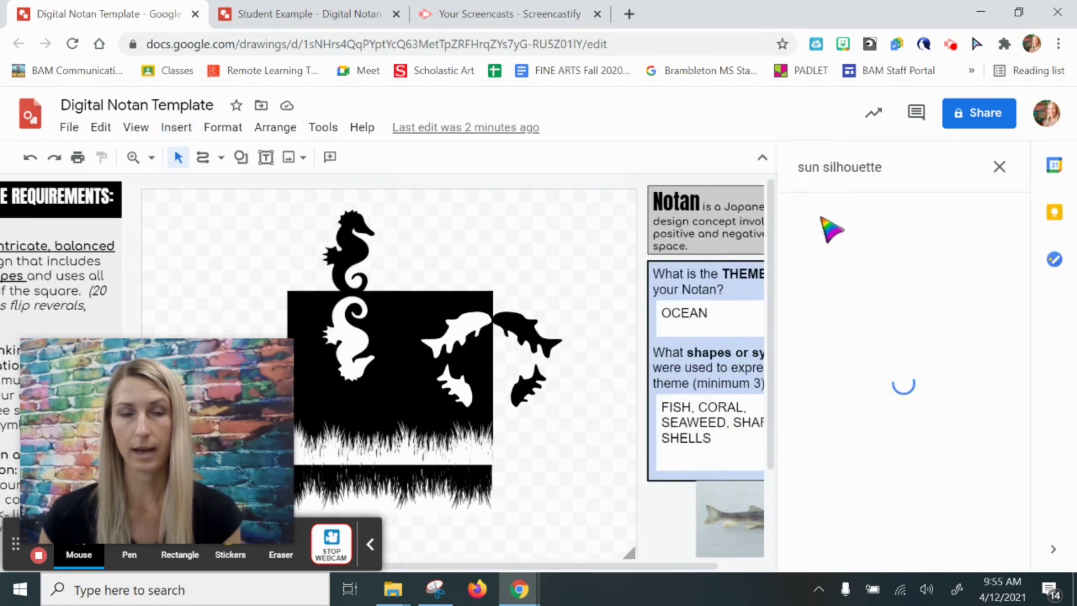
click(853, 267)
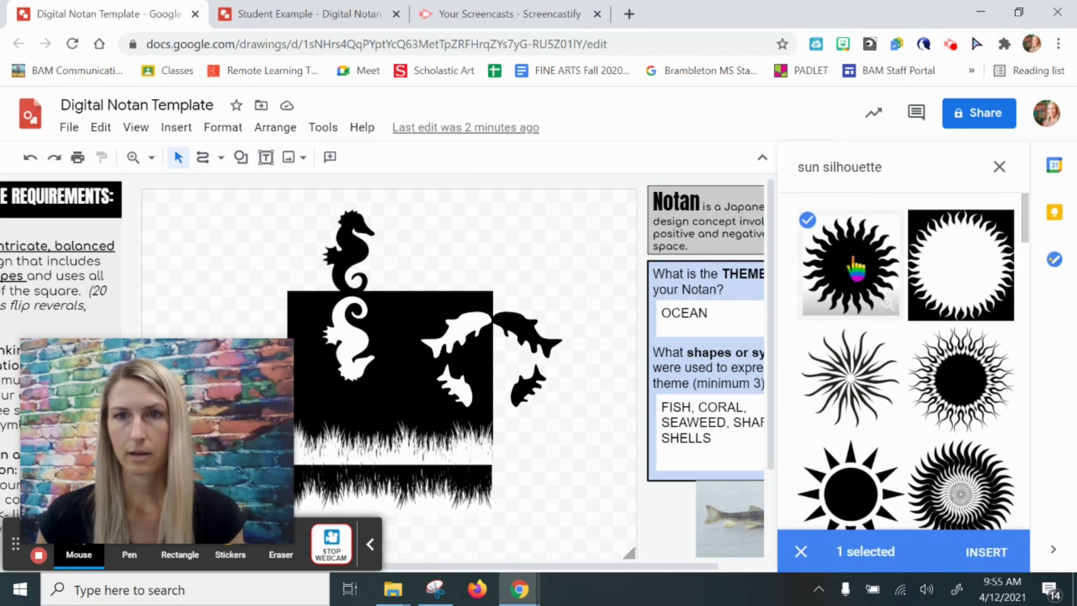
click(988, 553)
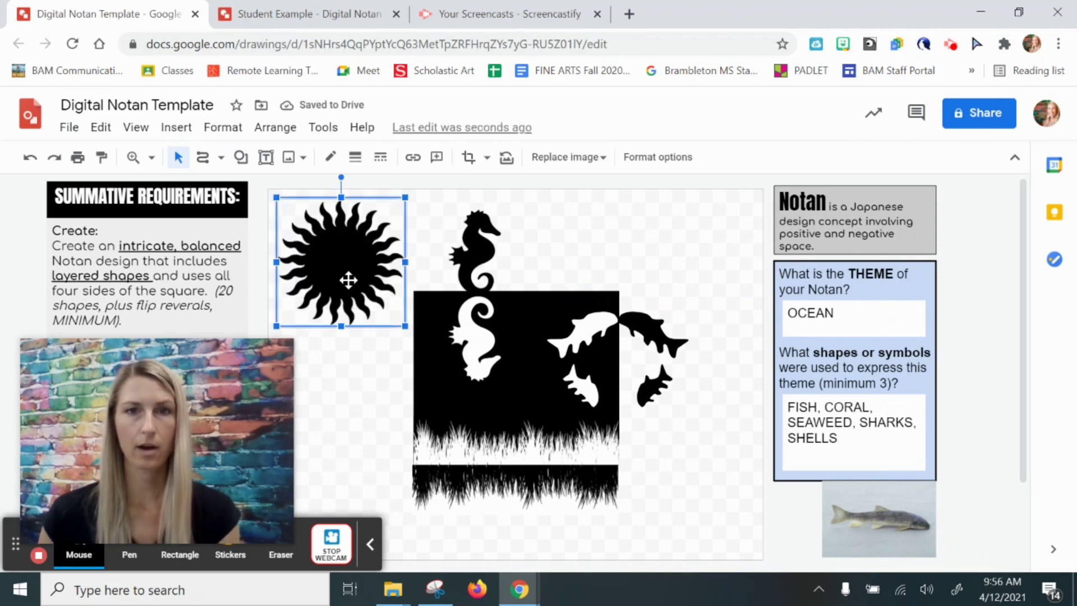
Step: Move the sun over the square's top edge and shrink it
drag(348, 280, 560, 300)
drag(480, 218, 540, 278)
drag(564, 318, 540, 298)
Step: Make the sun white with the Negative recolor option
right_click(539, 297)
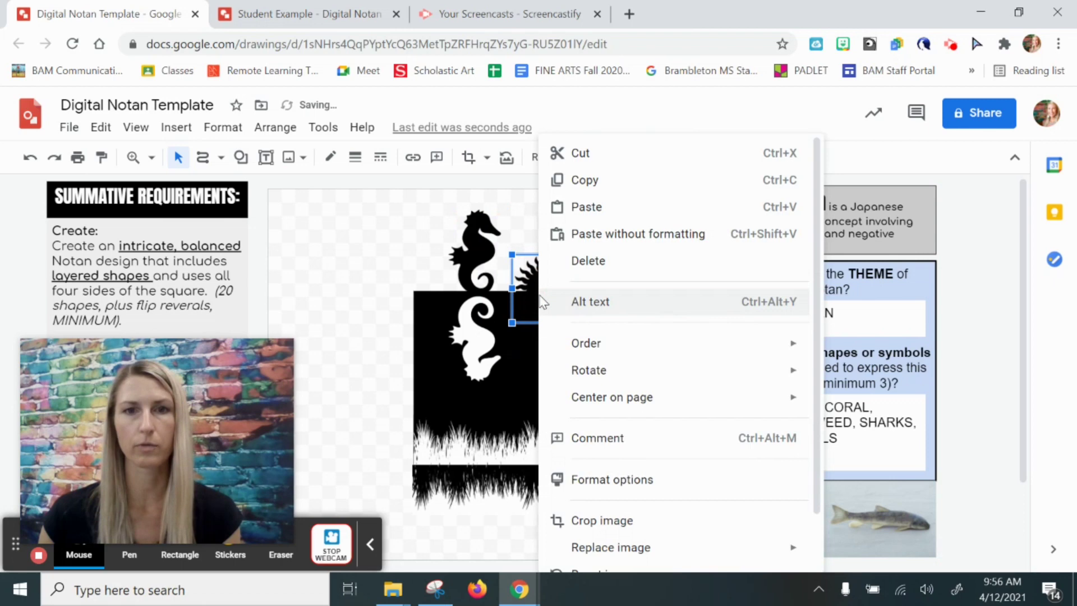
click(612, 488)
click(867, 364)
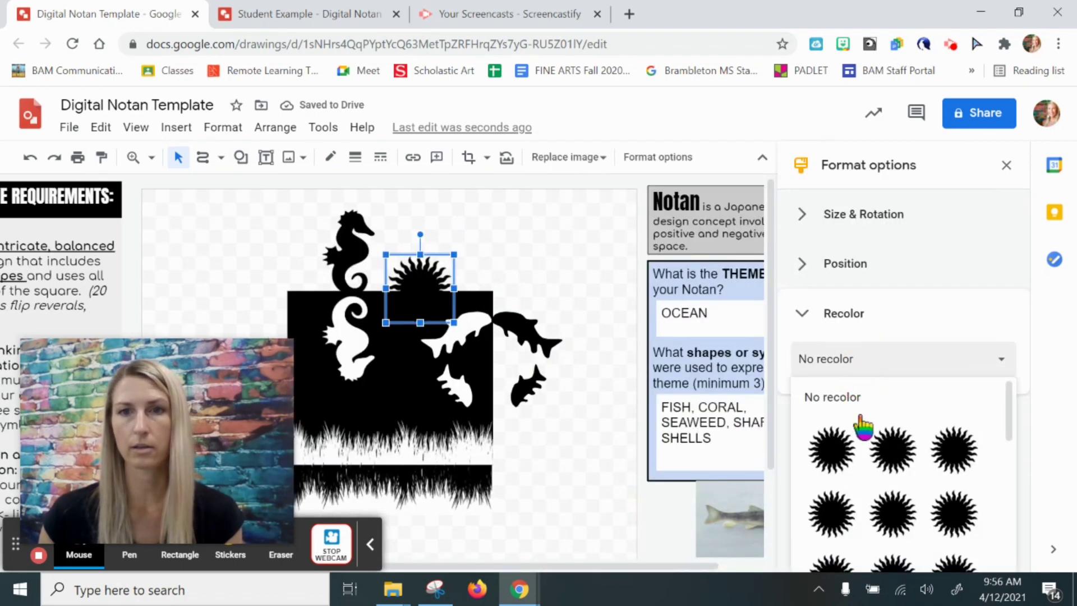
scroll(830, 498, down, 1)
click(819, 531)
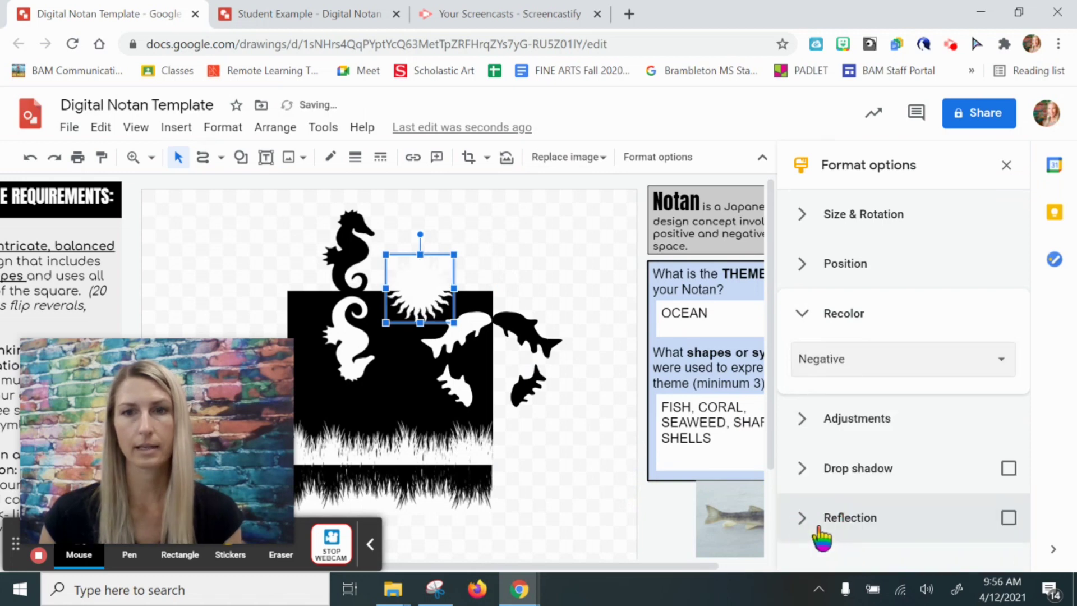
click(505, 254)
Step: Shrink the sun slightly and crop away the part above the square's top edge
mouse_move(427, 292)
mouse_down()
mouse_move(440, 301)
mouse_move(457, 255)
mouse_move(446, 282)
mouse_move(435, 274)
mouse_up()
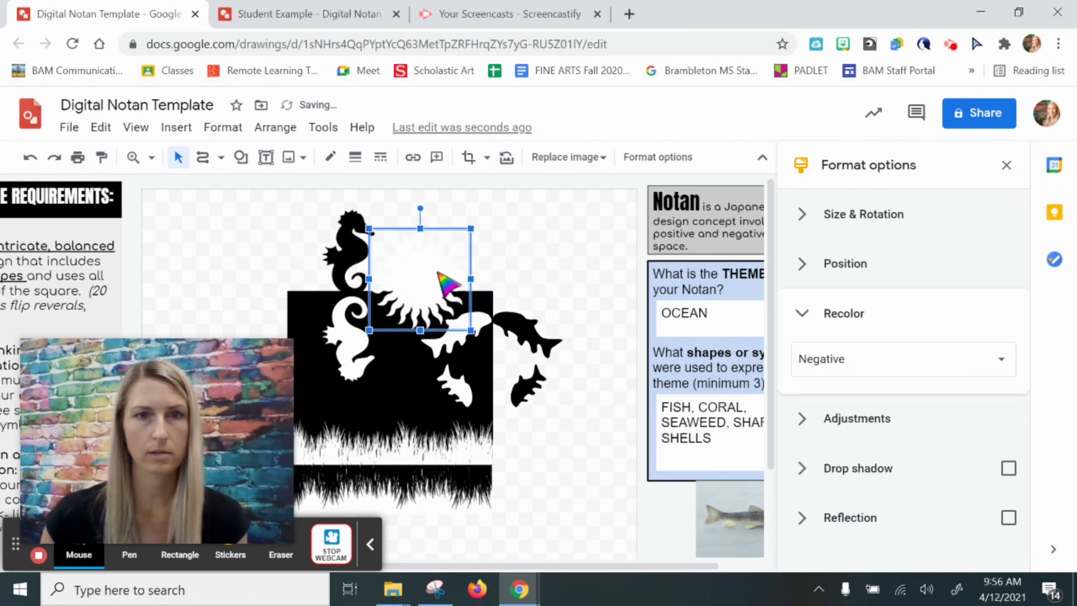
drag(470, 225, 462, 235)
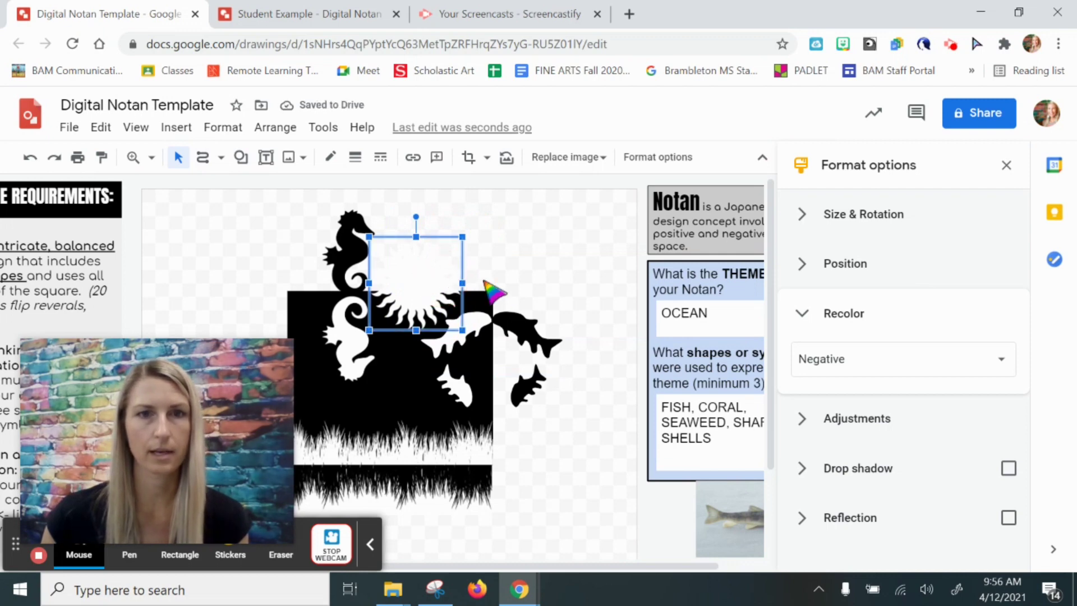
double_click(431, 281)
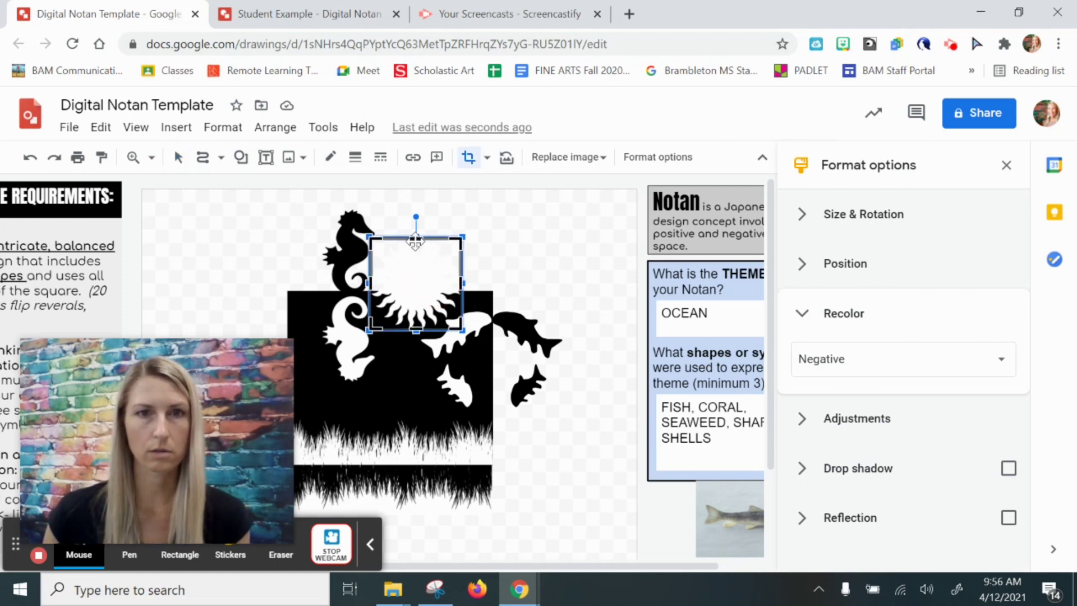
drag(416, 239, 417, 291)
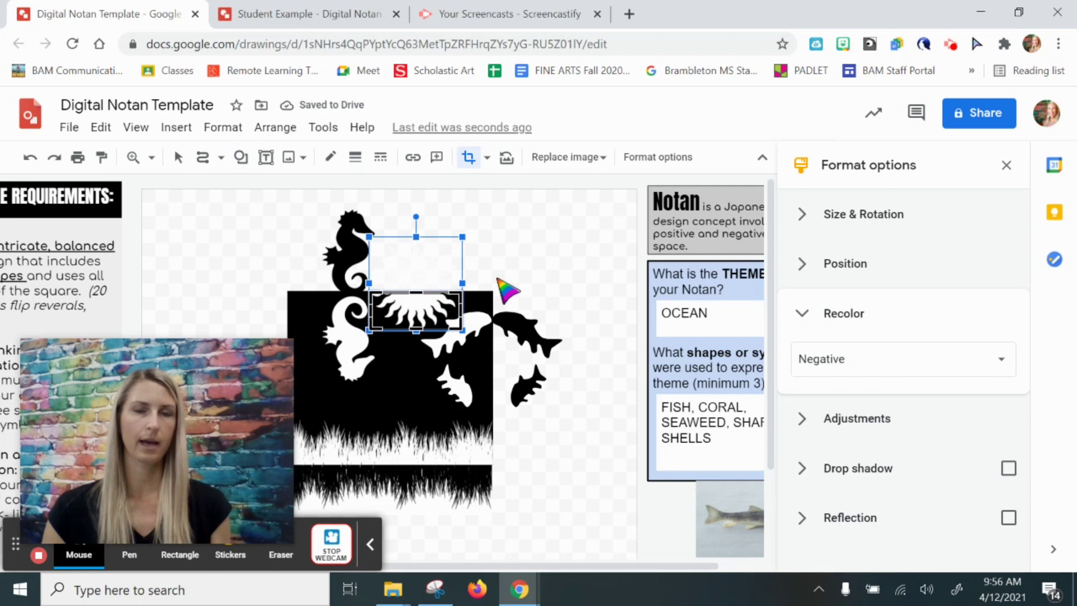
key(Return)
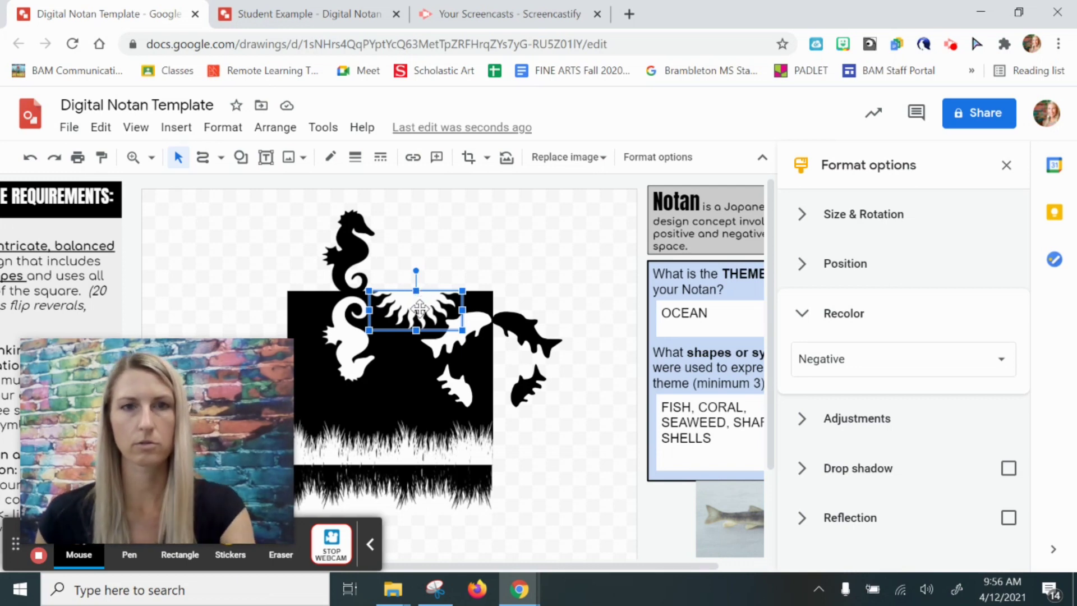
Step: Set the half-sun copy to No recolor, move it above the top edge, and flip it vertically
drag(419, 308, 429, 316)
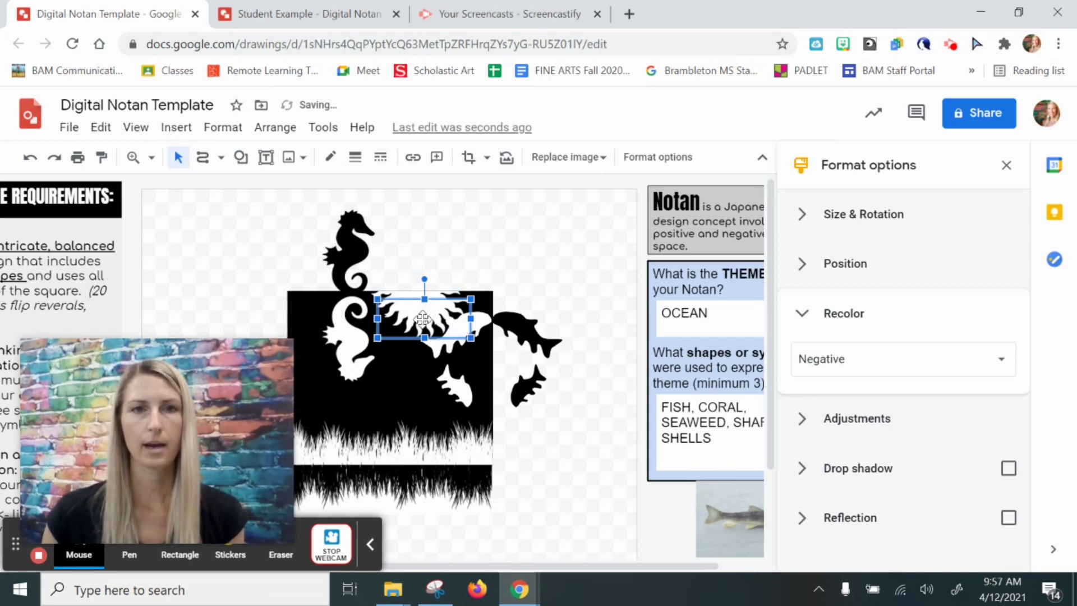
click(828, 357)
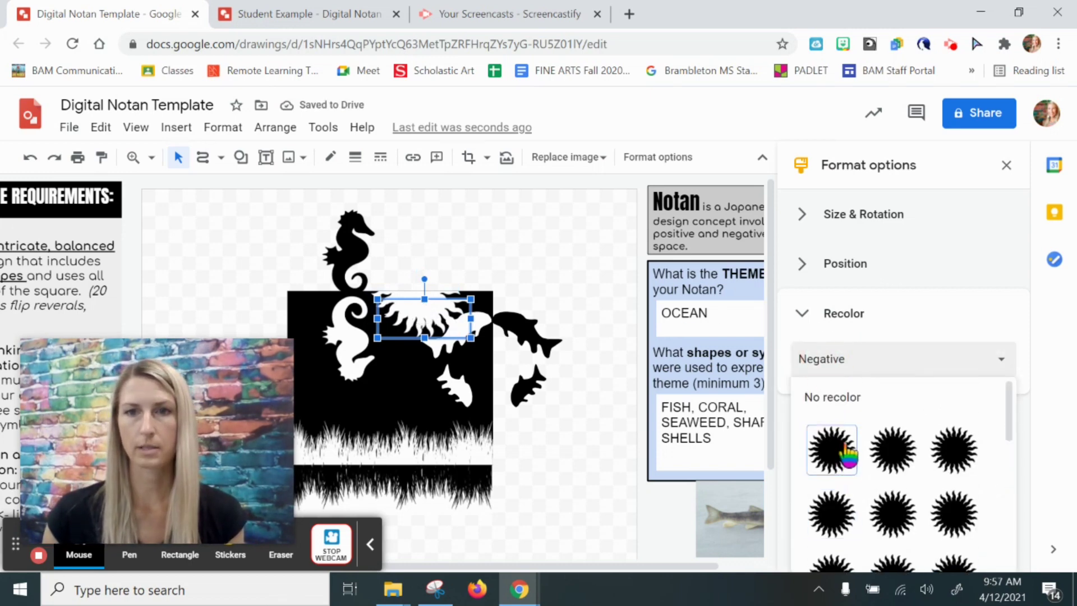
click(842, 400)
drag(432, 310, 417, 273)
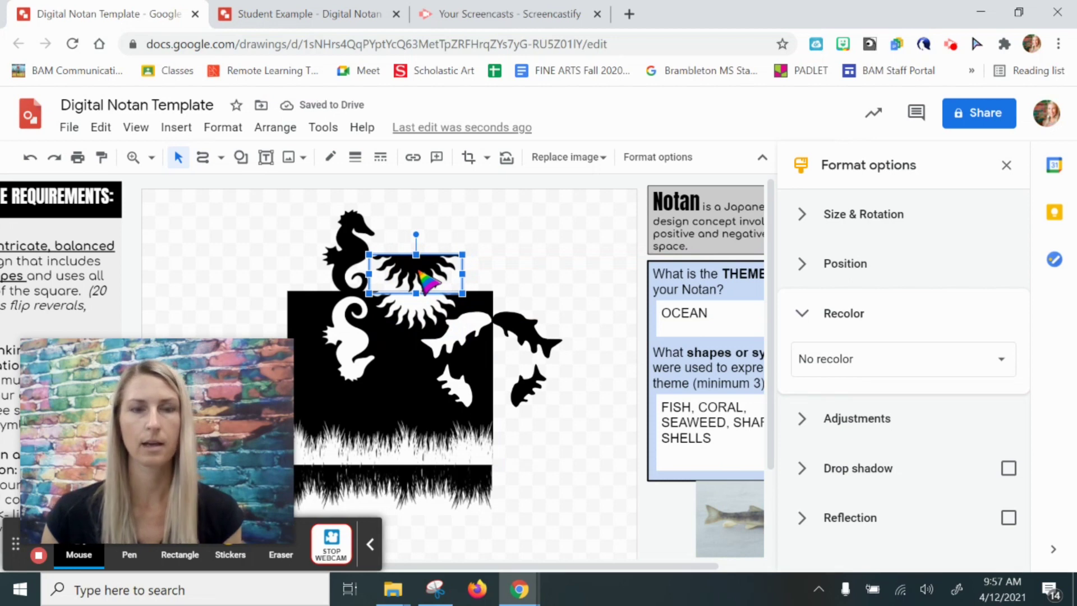
right_click(420, 275)
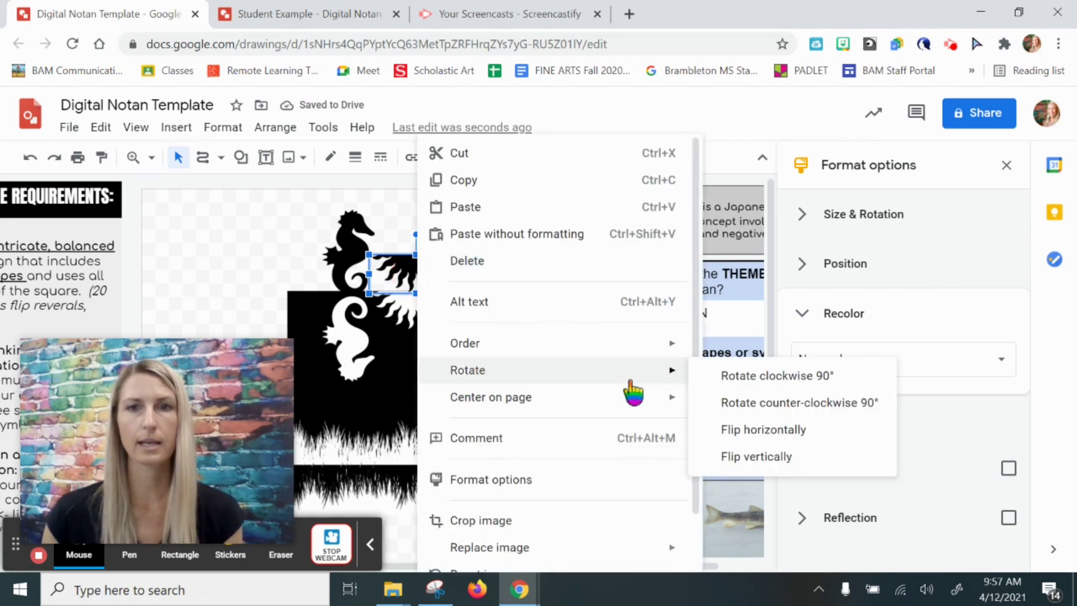
click(744, 457)
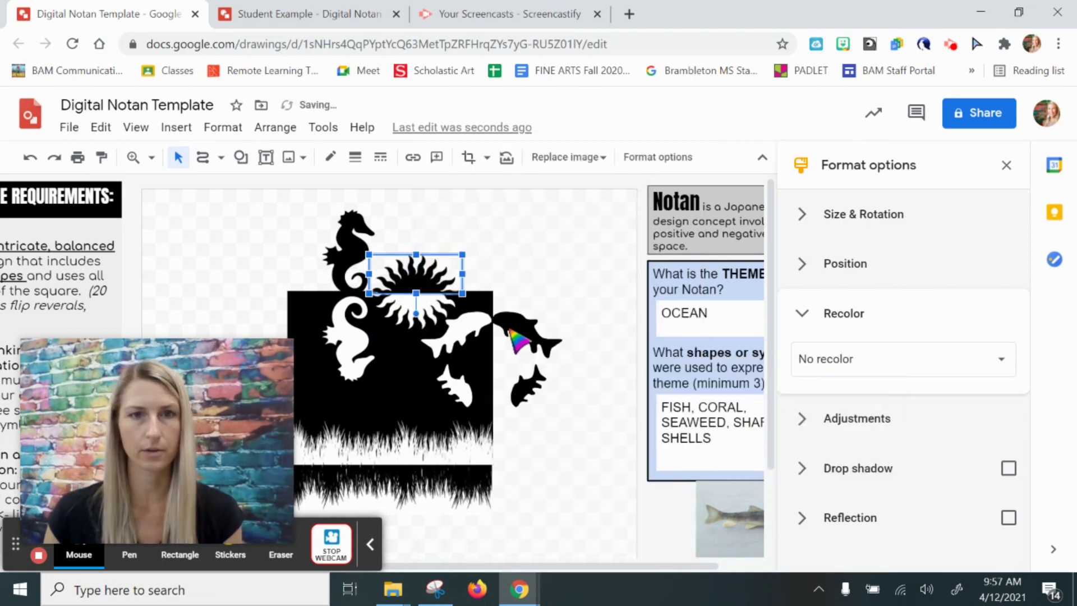
click(513, 265)
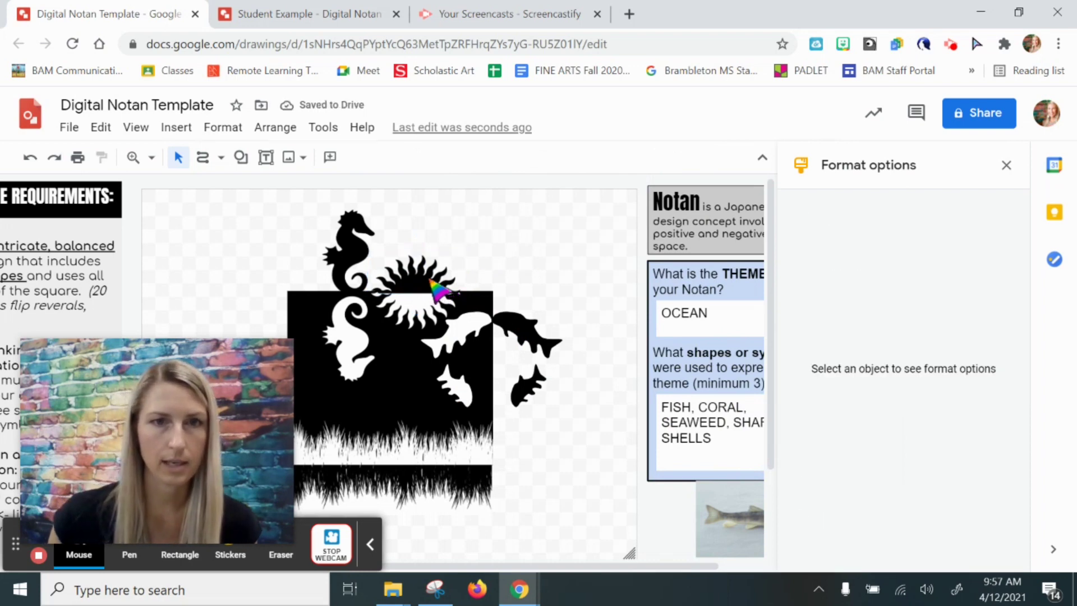